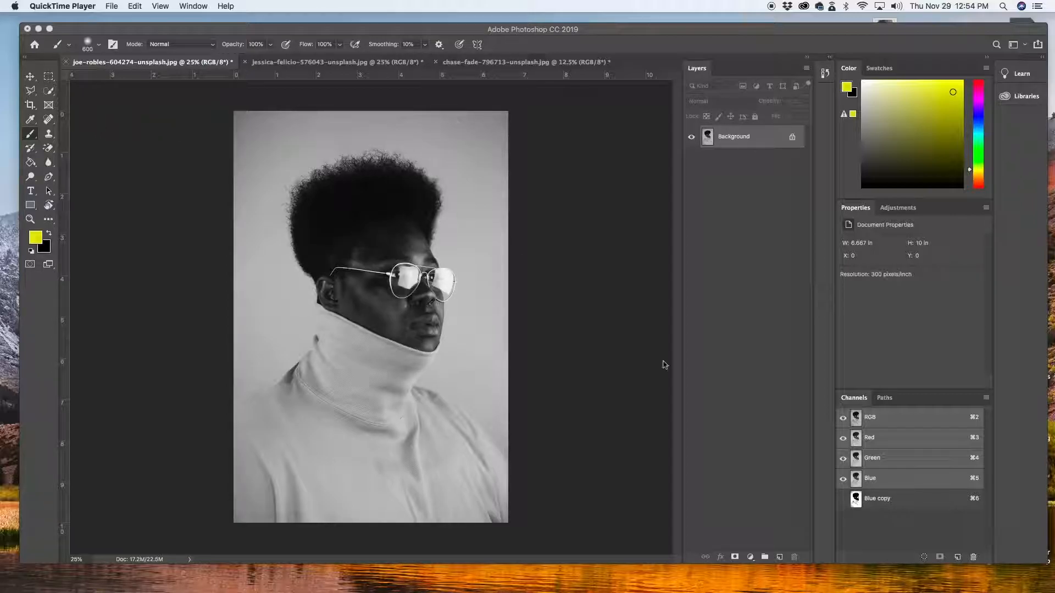
View the portrait's Red and Green channels individually and return to the RGB composite
{"action": "left_click", "coordinate": [882, 424]}
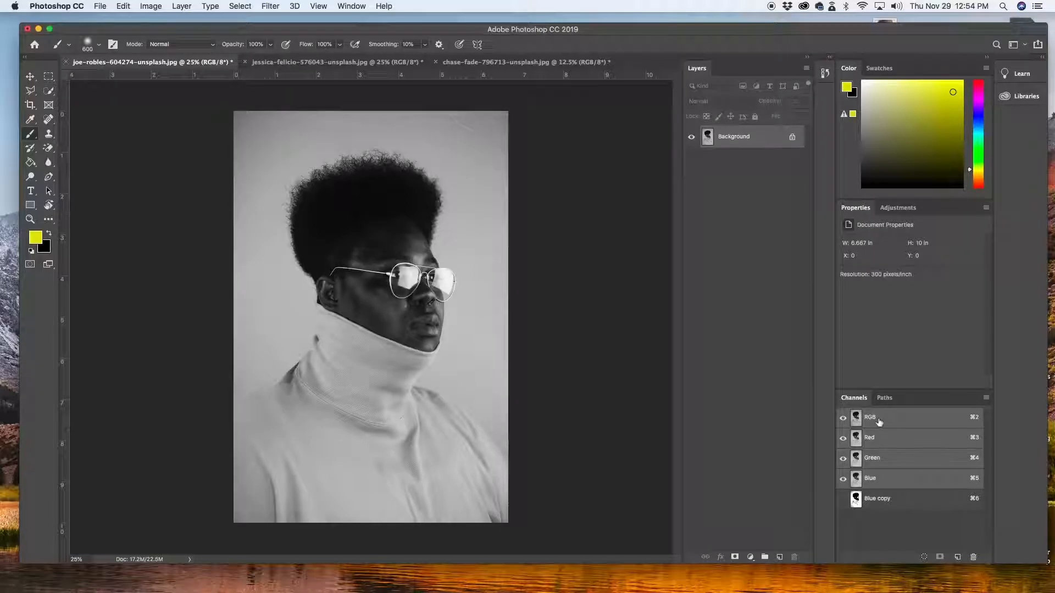
{"action": "left_click", "coordinate": [893, 441]}
{"action": "left_click", "coordinate": [895, 460]}
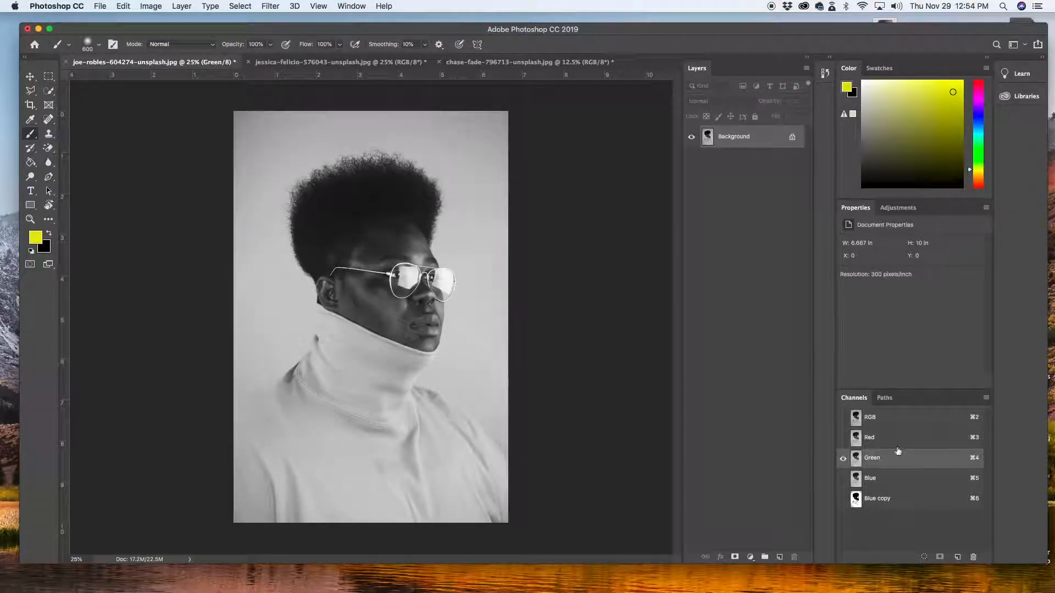
{"action": "left_click", "coordinate": [896, 418]}
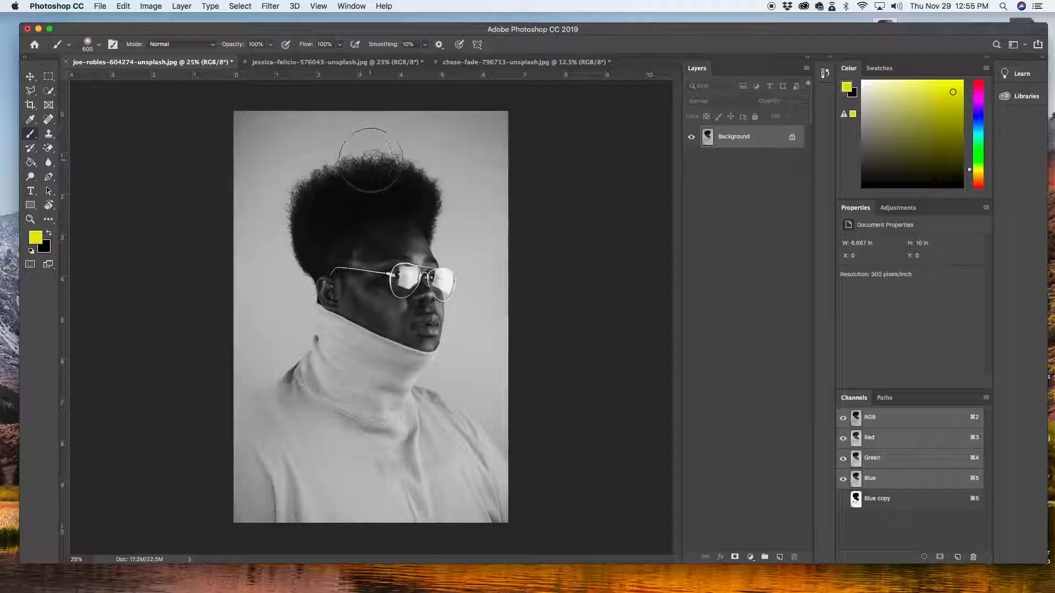
Switch to full-screen mode with the menu bar and duplicate the Background layer
{"action": "key", "text": "f"}
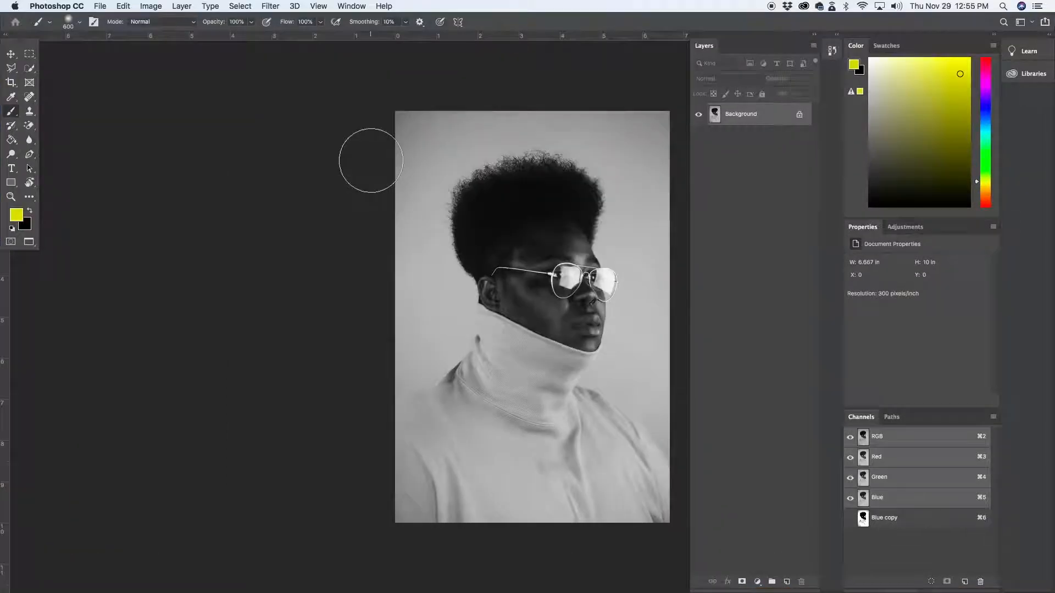
{"action": "key", "text": "super+equal"}
{"action": "key", "text": "super+equal"}
{"action": "left_click_drag", "start_coordinate": [534, 183], "coordinate": [439, 371]}
{"action": "key", "text": "super+r"}
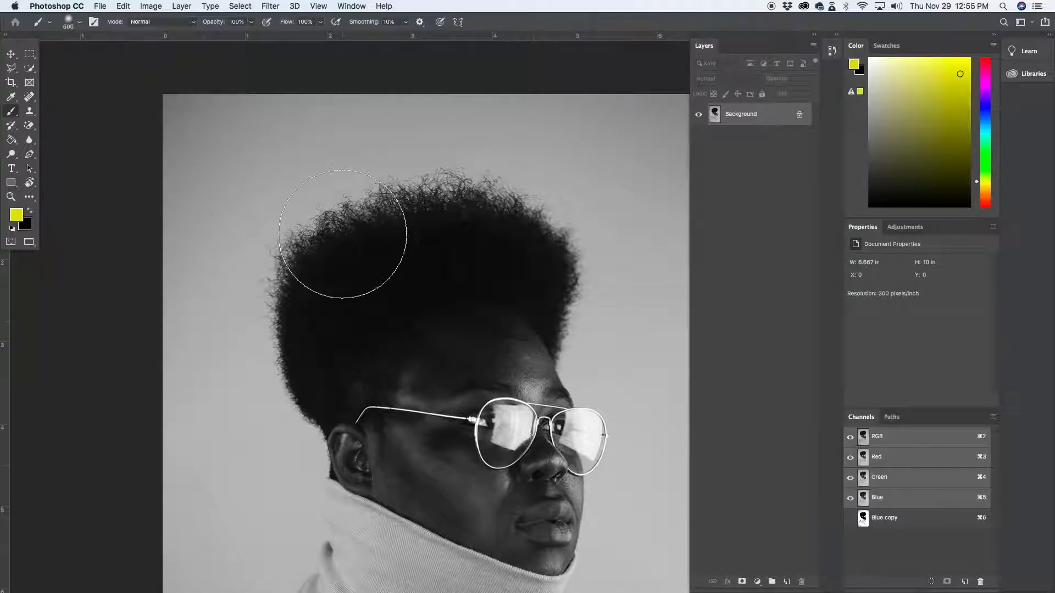
{"action": "key", "text": "super+minus"}
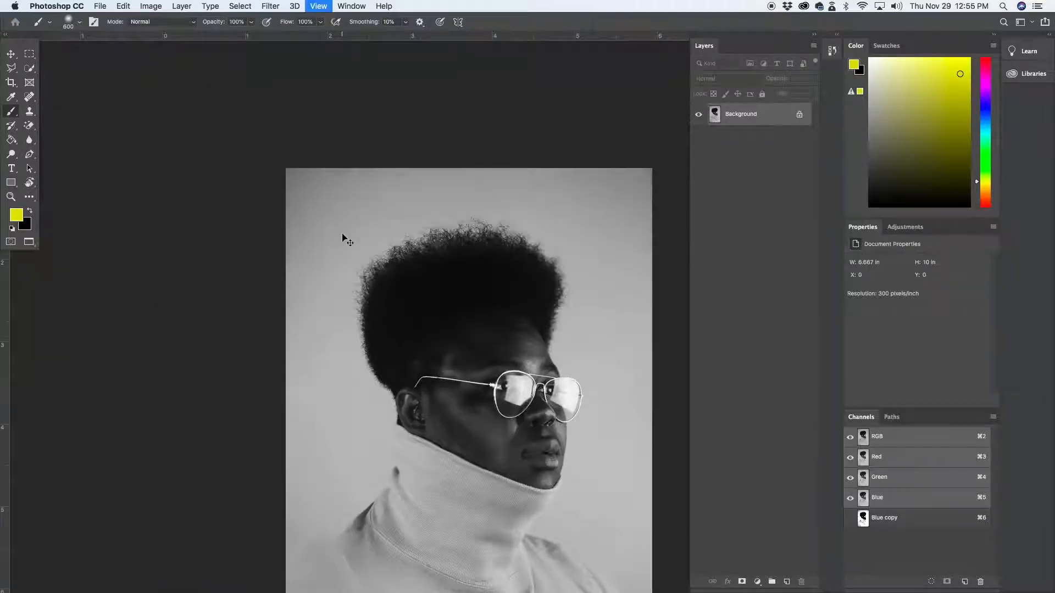
{"action": "left_click_drag", "start_coordinate": [422, 273], "coordinate": [370, 217]}
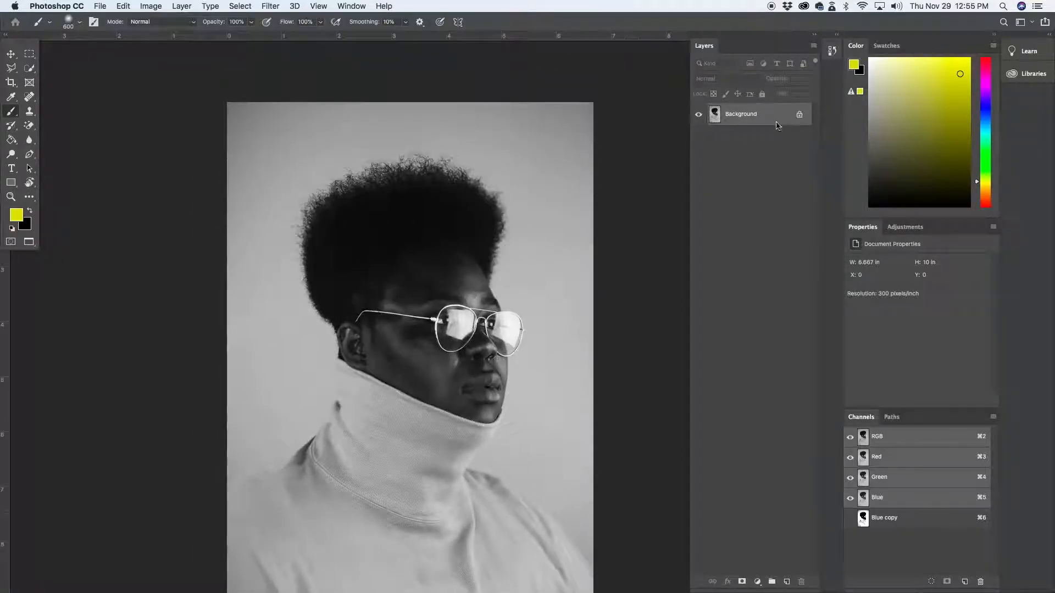
{"action": "key", "text": "super+j"}
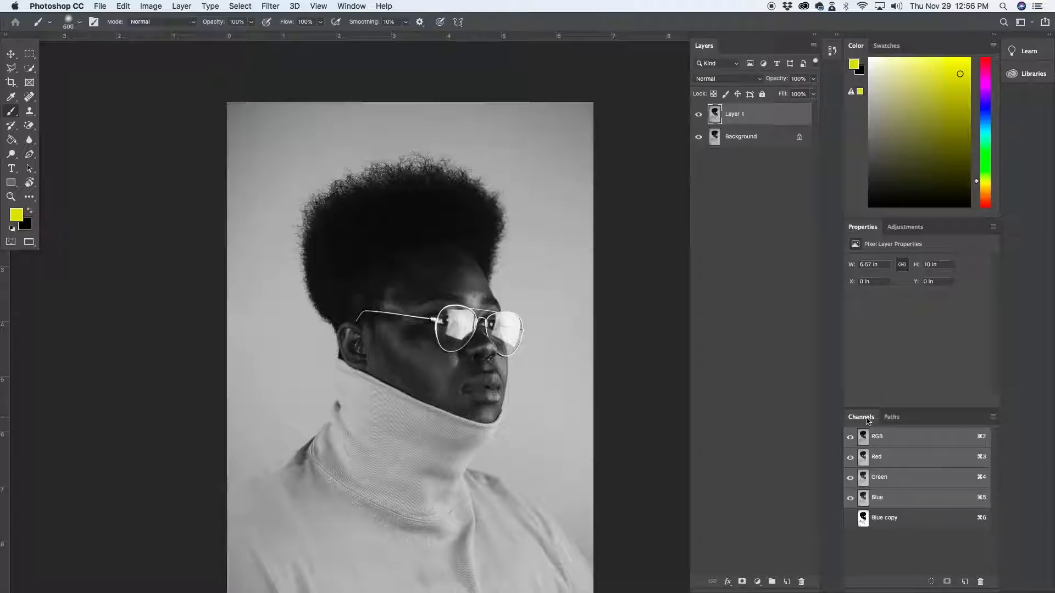
Compare the Red, Green, Blue and Blue copy channels for contrast between the hair and the backdrop
{"action": "left_click", "coordinate": [350, 6]}
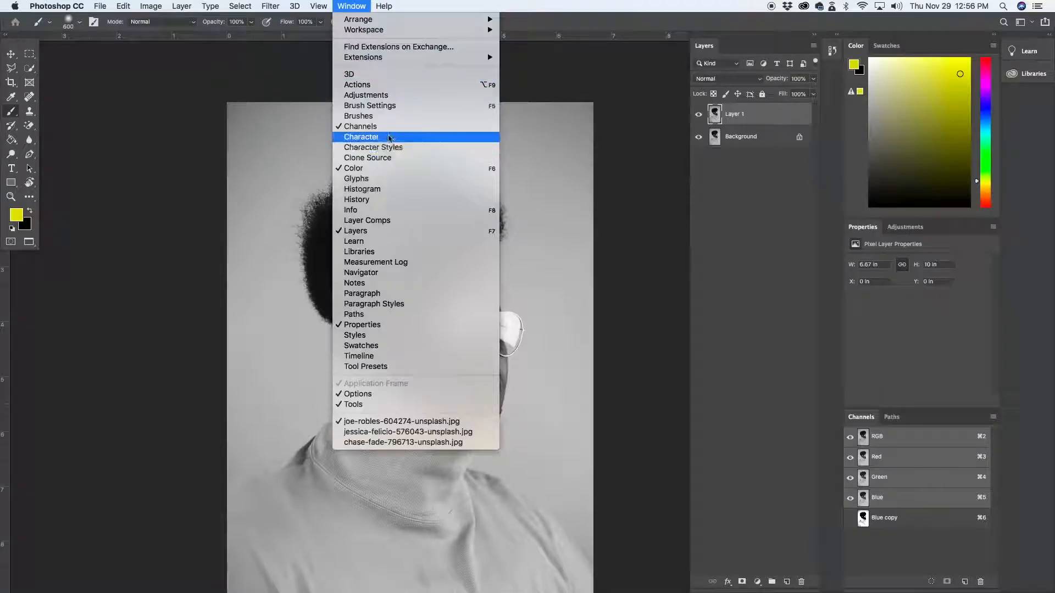
{"action": "left_click", "coordinate": [864, 419]}
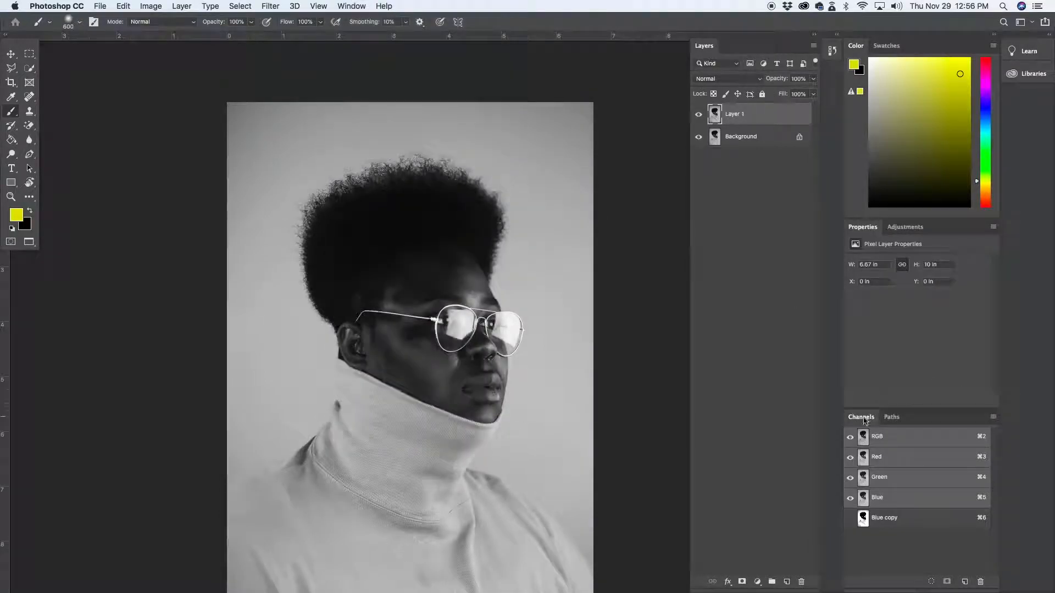
{"action": "left_click", "coordinate": [904, 459]}
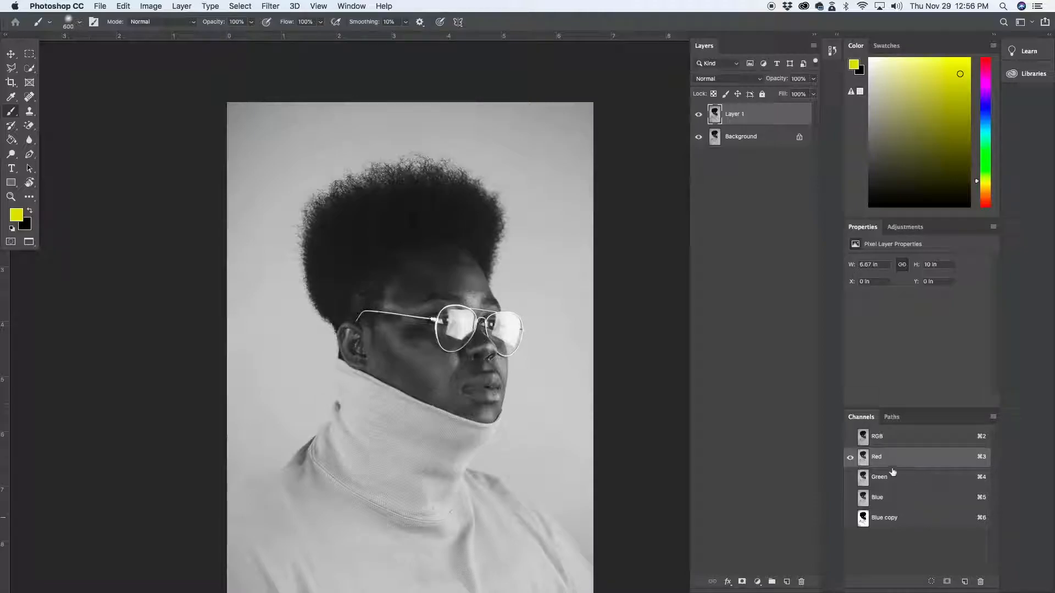
{"action": "left_click", "coordinate": [901, 476]}
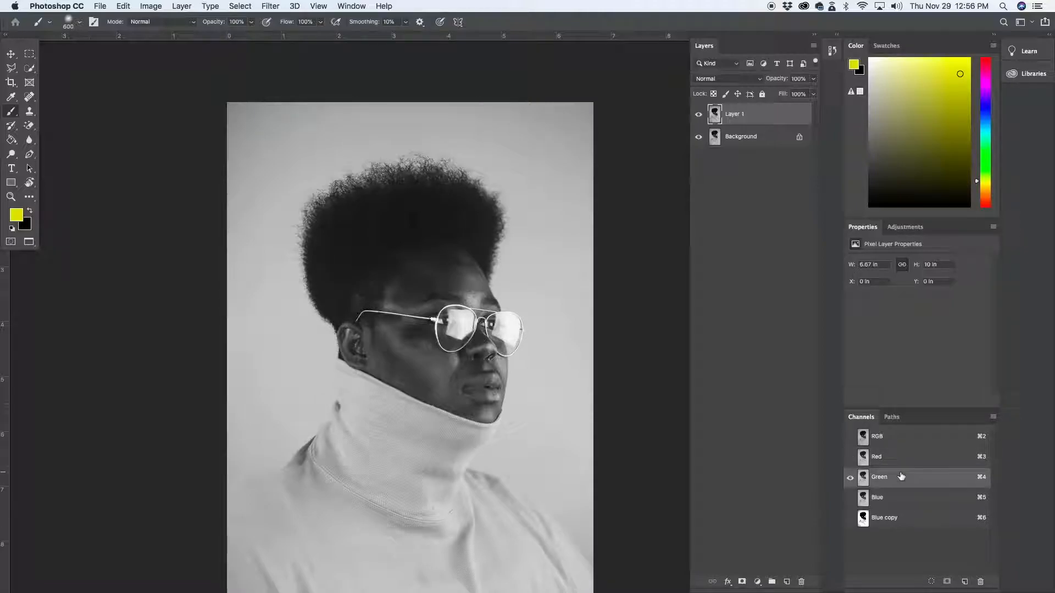
{"action": "left_click", "coordinate": [901, 497]}
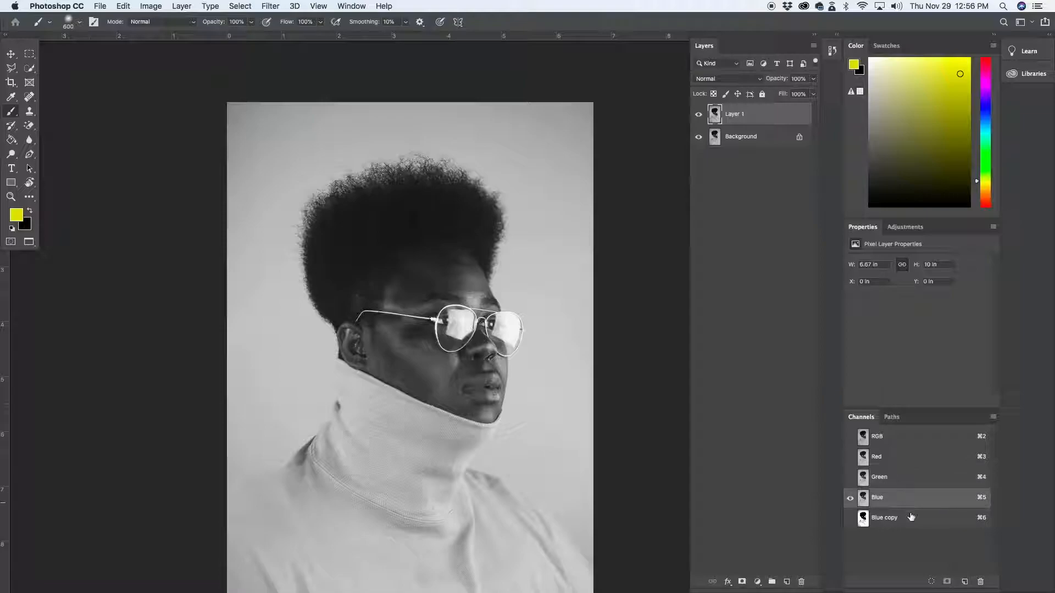
{"action": "left_click", "coordinate": [910, 518]}
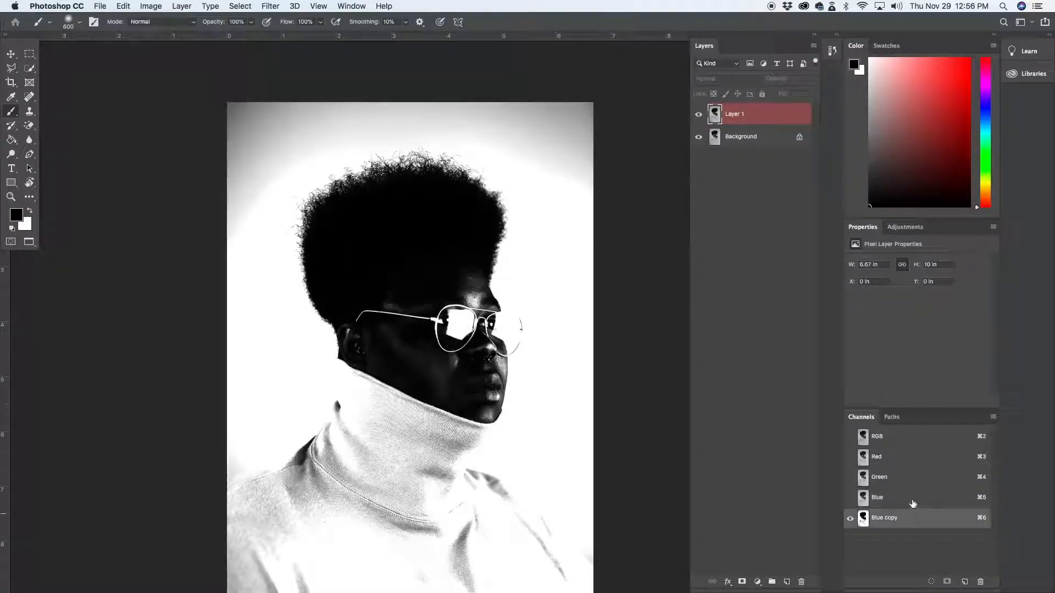
{"action": "left_click", "coordinate": [912, 499]}
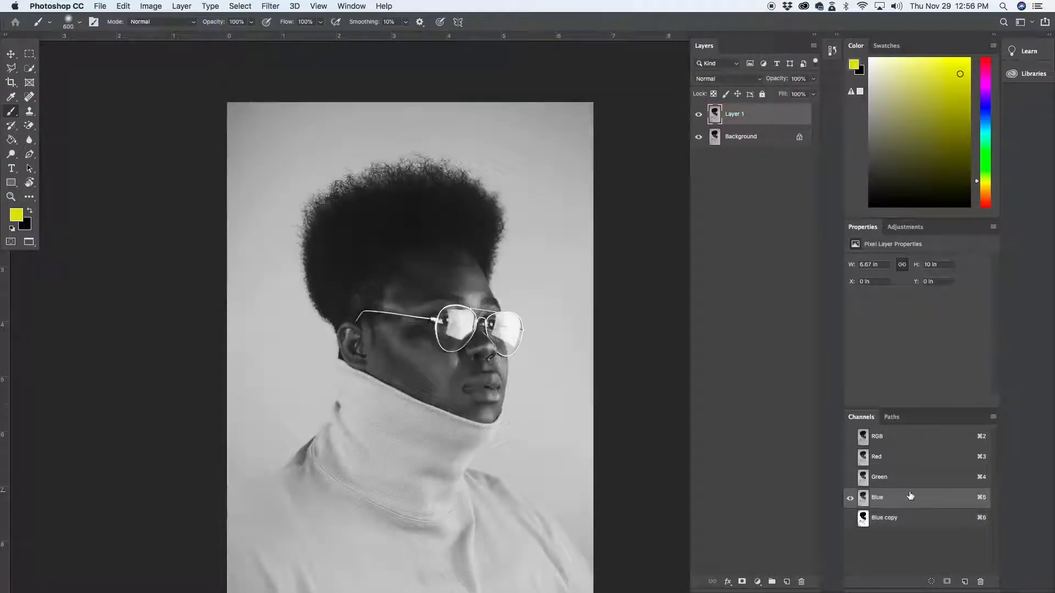
Delete the existing Blue copy channel and hide the Background layer
{"action": "left_click", "coordinate": [919, 521]}
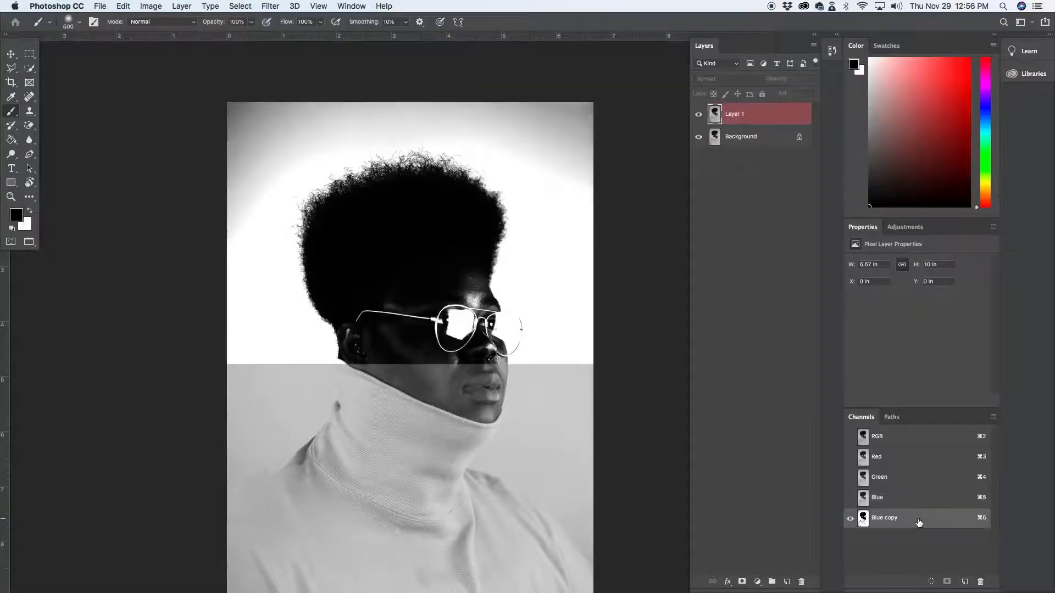
{"action": "left_click", "coordinate": [980, 584]}
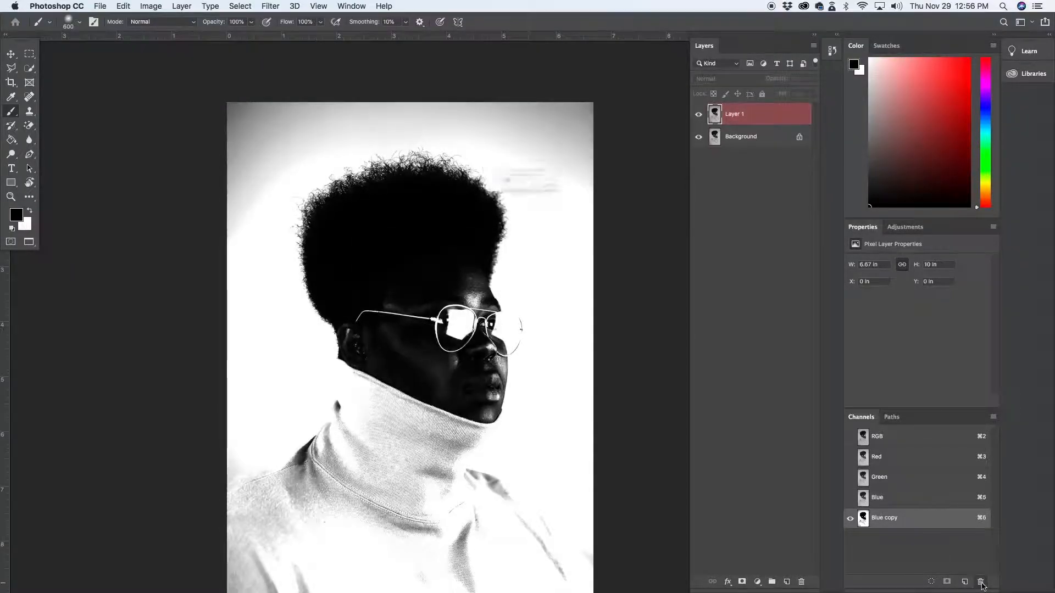
{"action": "left_click", "coordinate": [613, 210]}
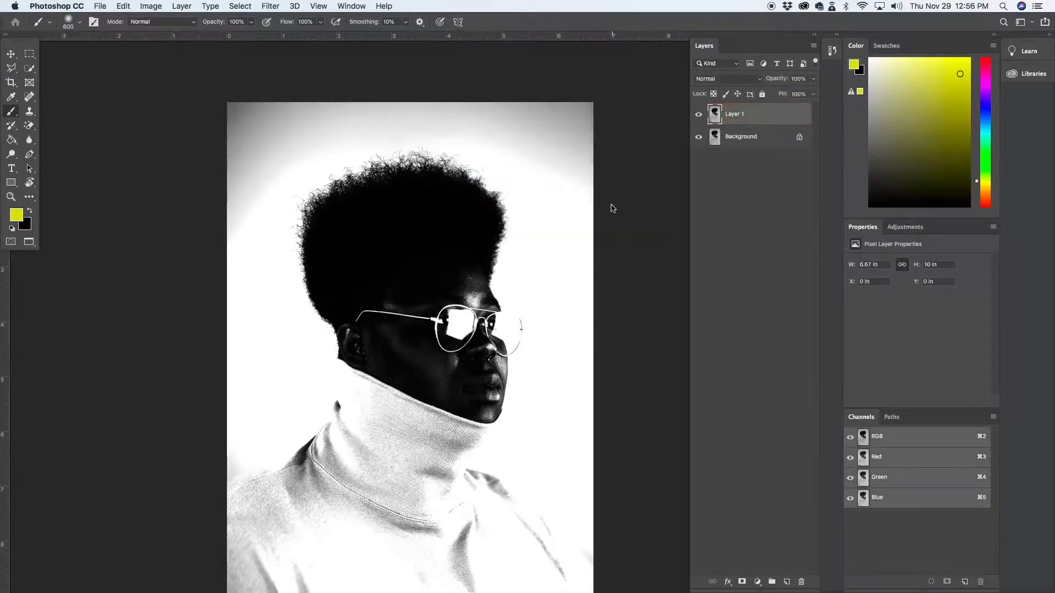
{"action": "left_click", "coordinate": [698, 137]}
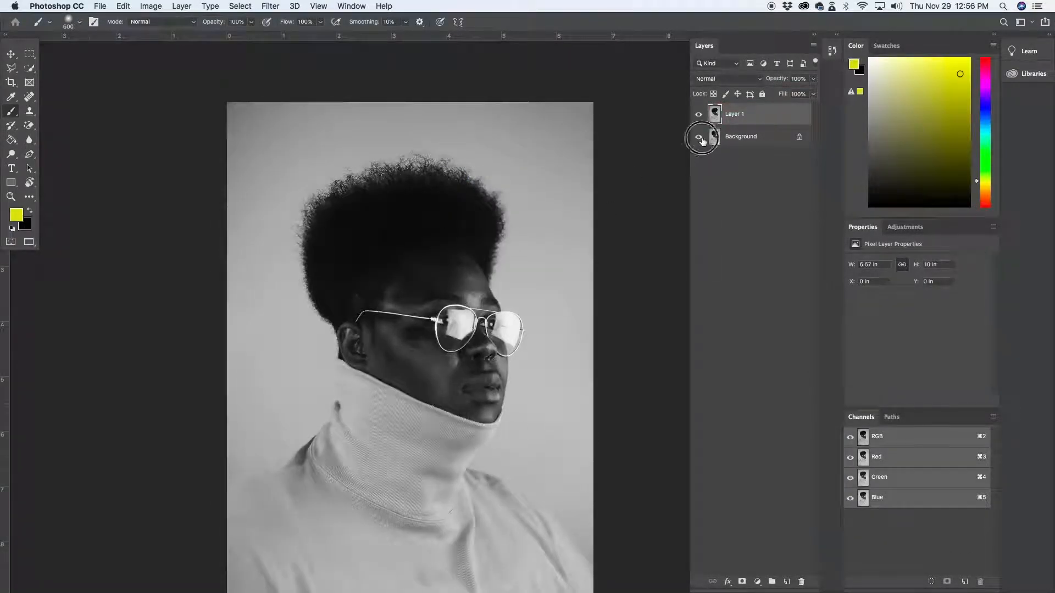
Compare the Red, Green and Blue channels of Layer 1 and duplicate the Blue channel
{"action": "left_click", "coordinate": [915, 460]}
{"action": "left_click", "coordinate": [917, 484]}
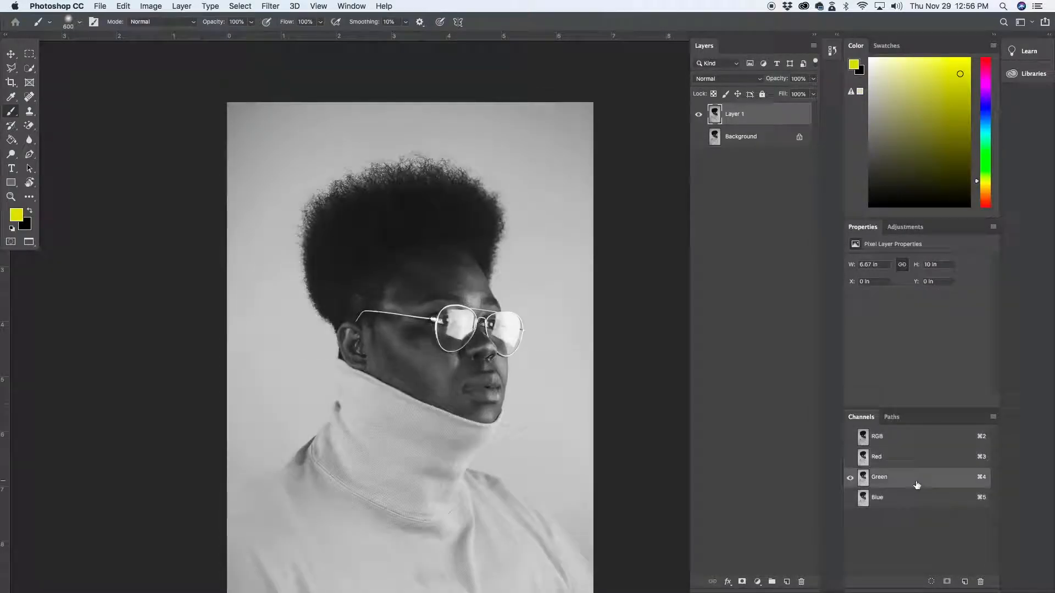
{"action": "left_click", "coordinate": [920, 498]}
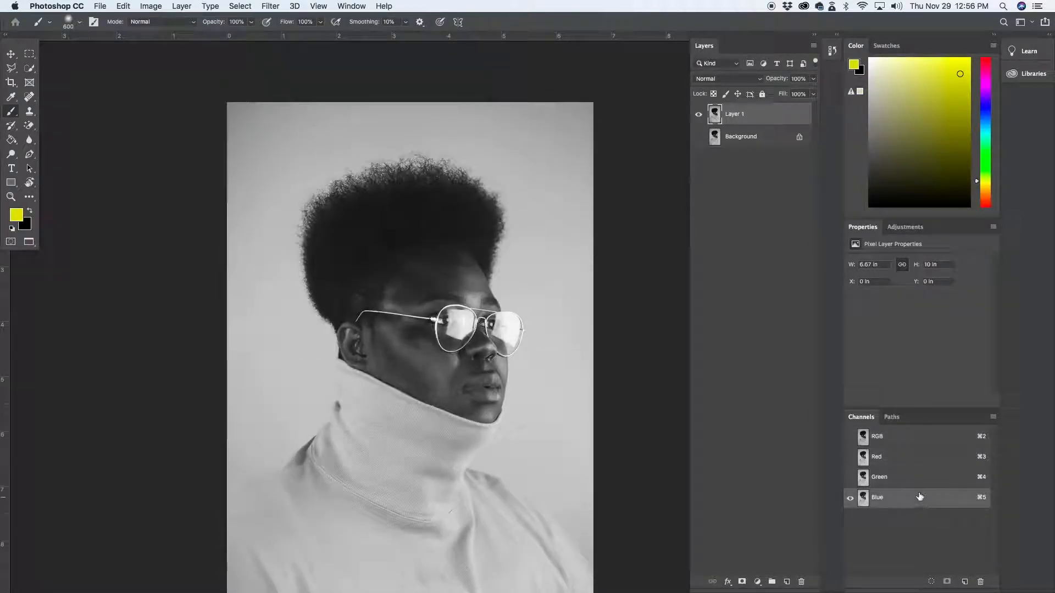
{"action": "left_click", "coordinate": [915, 475]}
{"action": "left_click", "coordinate": [912, 461]}
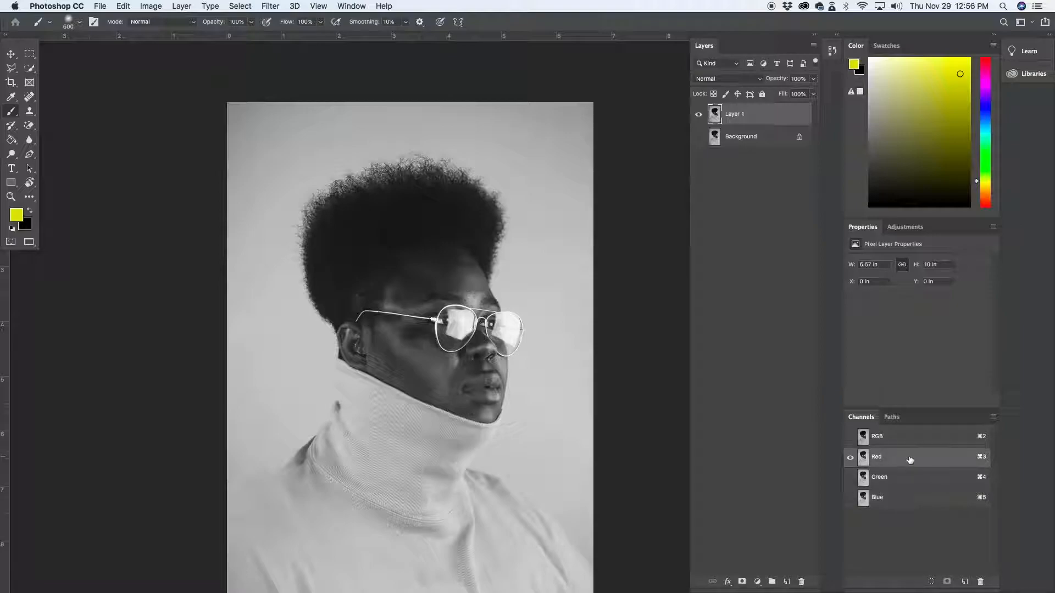
{"action": "left_click", "coordinate": [914, 497]}
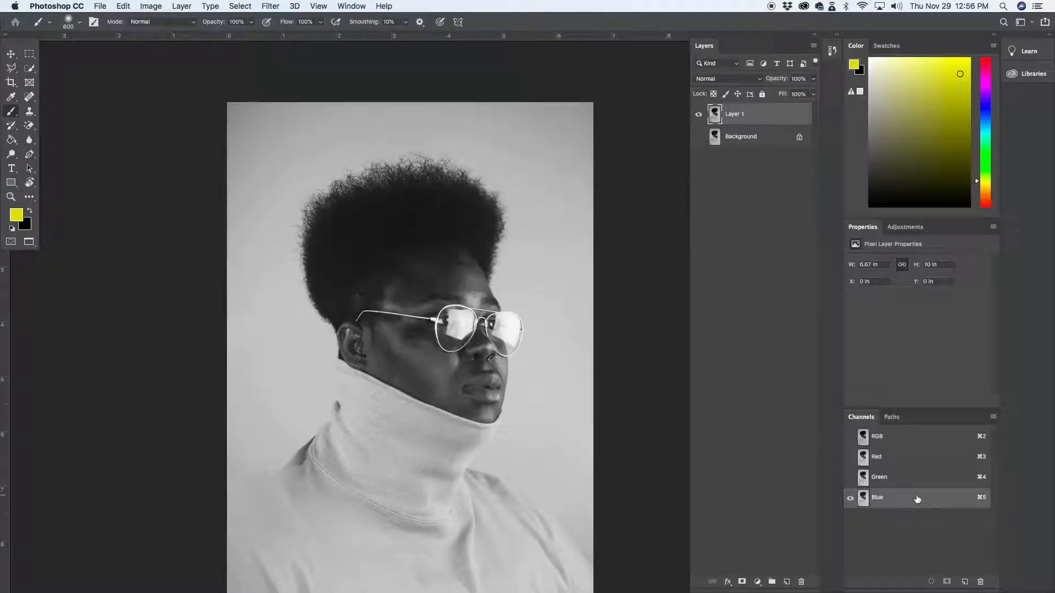
{"action": "left_click_drag", "start_coordinate": [917, 500], "coordinate": [963, 583]}
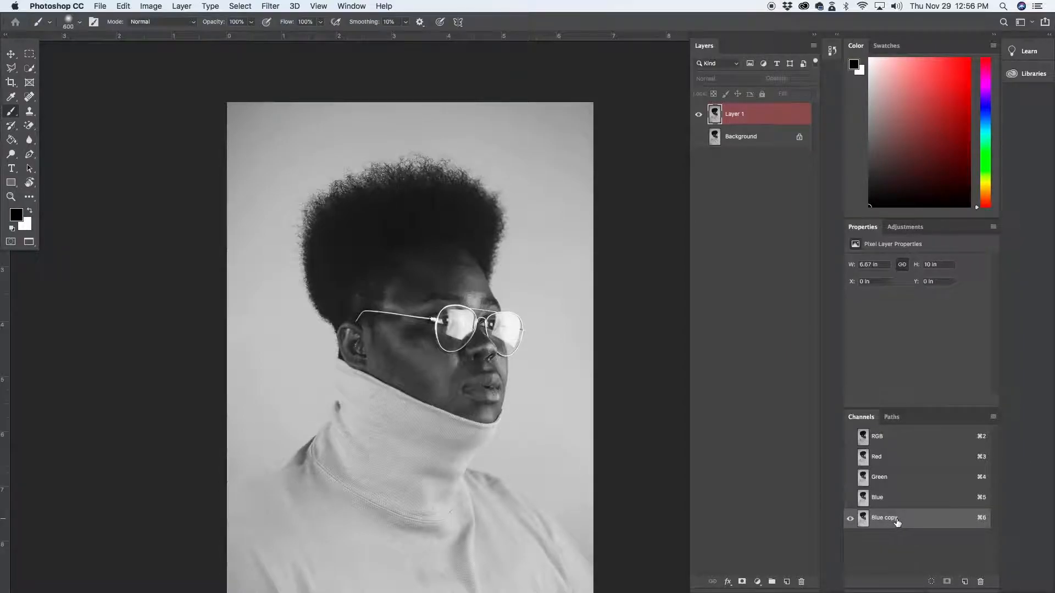
Apply Levels to the Blue copy channel with midtone input 0.48 and white input 187, and return to the Brush tool
{"action": "key", "text": "super+l"}
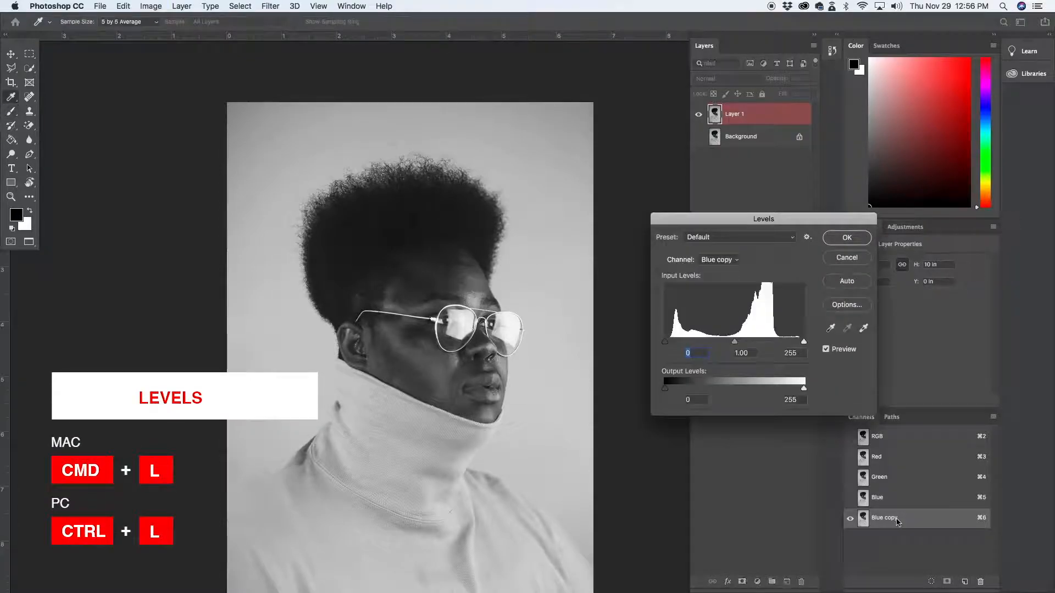
{"action": "left_click_drag", "start_coordinate": [737, 221], "coordinate": [685, 219]}
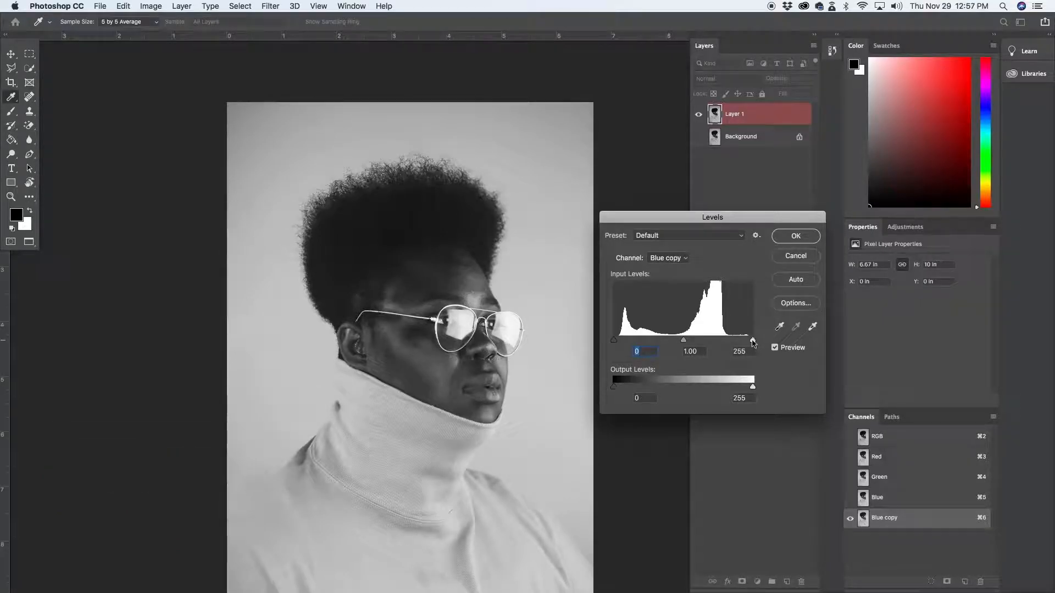
{"action": "left_click_drag", "start_coordinate": [753, 342], "coordinate": [690, 341]}
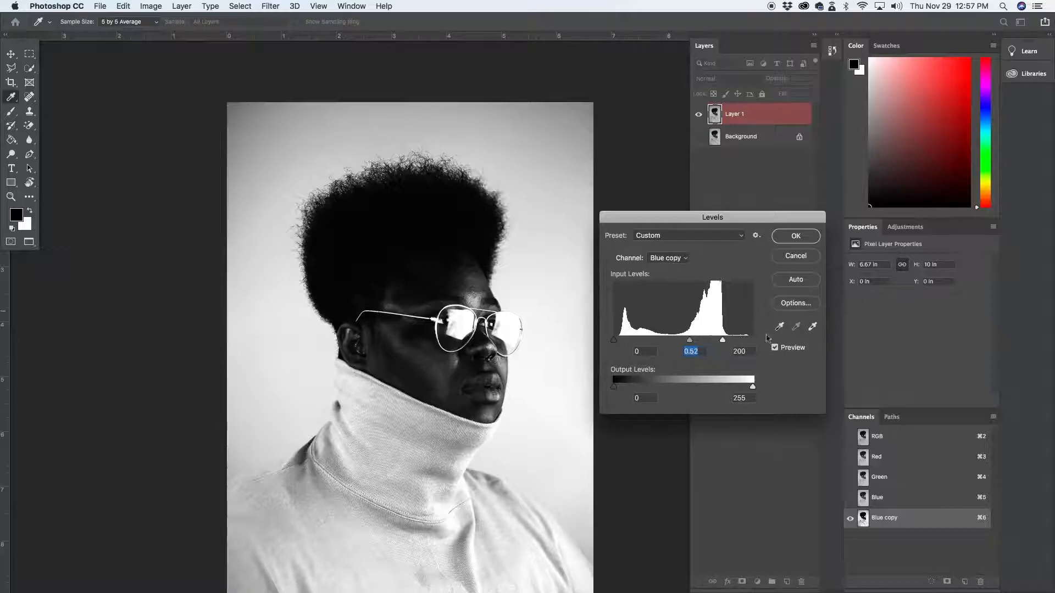
{"action": "left_click_drag", "start_coordinate": [723, 340], "coordinate": [716, 341]}
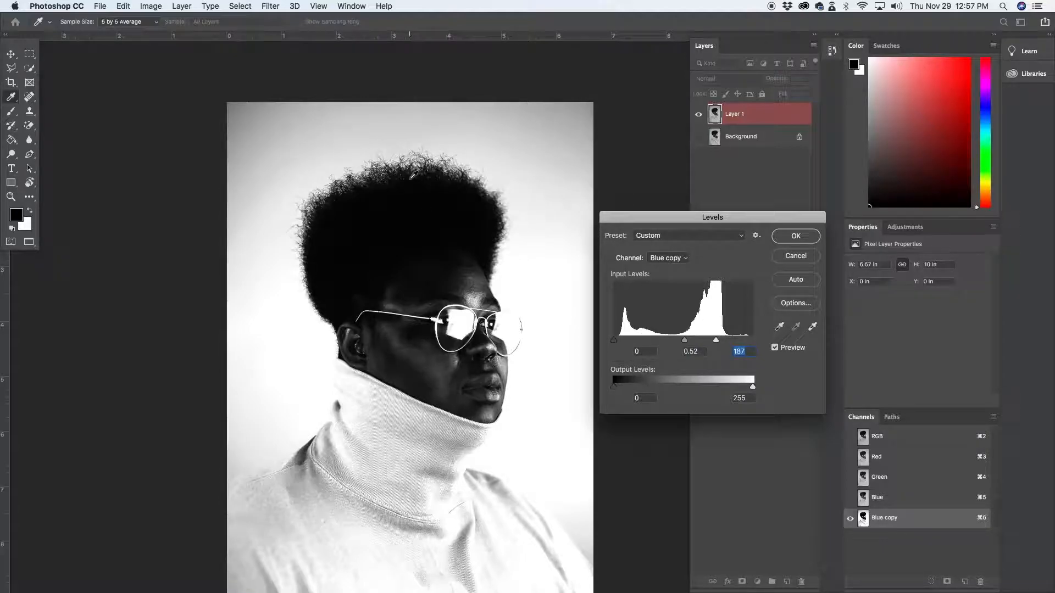
{"action": "left_click_drag", "start_coordinate": [686, 344], "coordinate": [687, 343]}
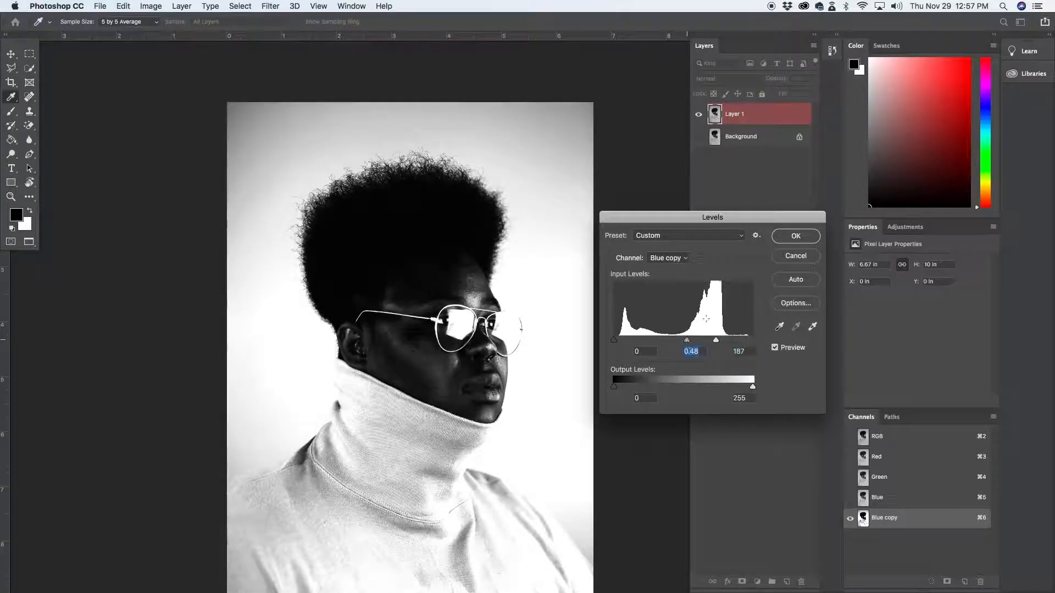
{"action": "left_click", "coordinate": [796, 236]}
{"action": "key", "text": "b"}
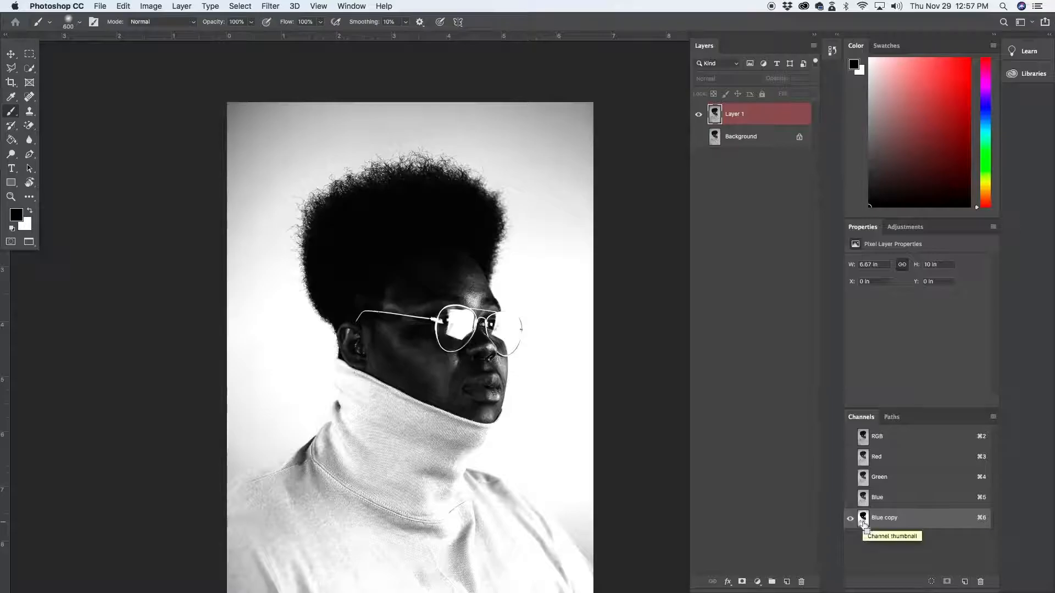
Load the Blue copy channel as a selection and add its inverse as a layer mask on Layer 1
{"action": "left_click", "coordinate": [865, 519], "text": "super"}
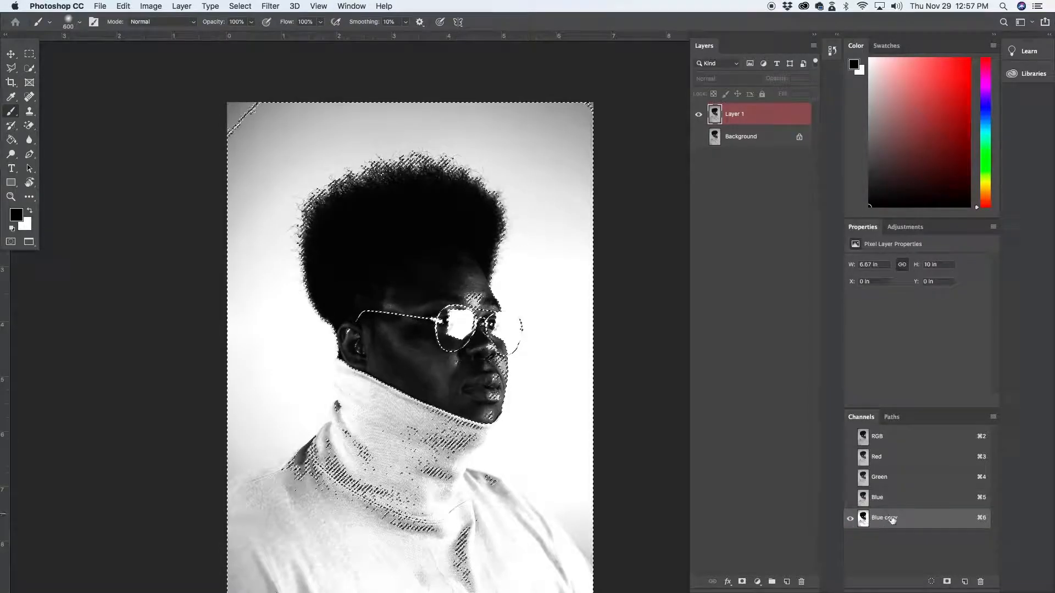
{"action": "left_click", "coordinate": [774, 119]}
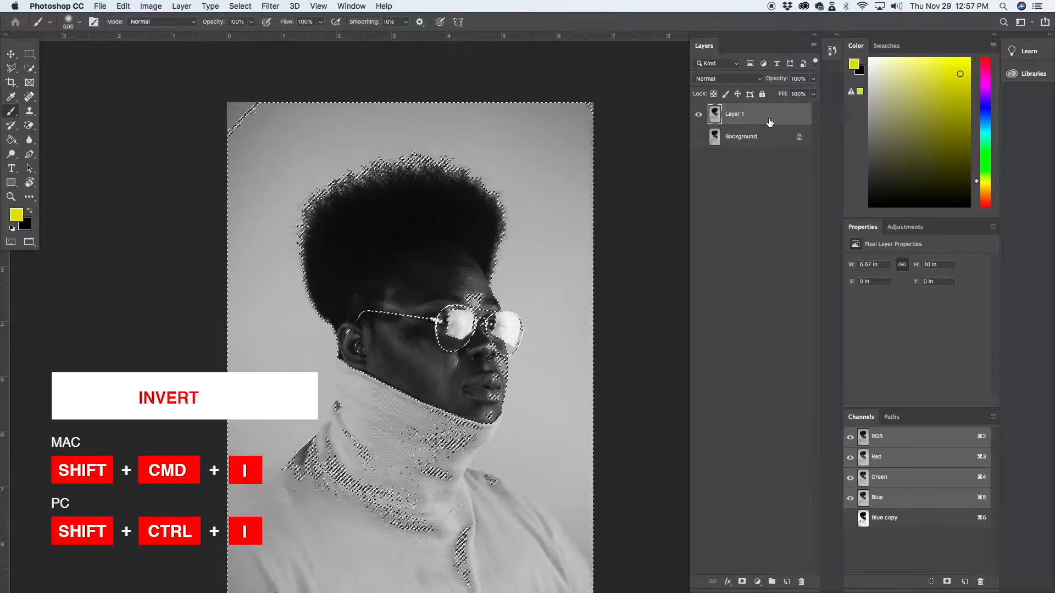
{"action": "key", "text": "shift+super+i"}
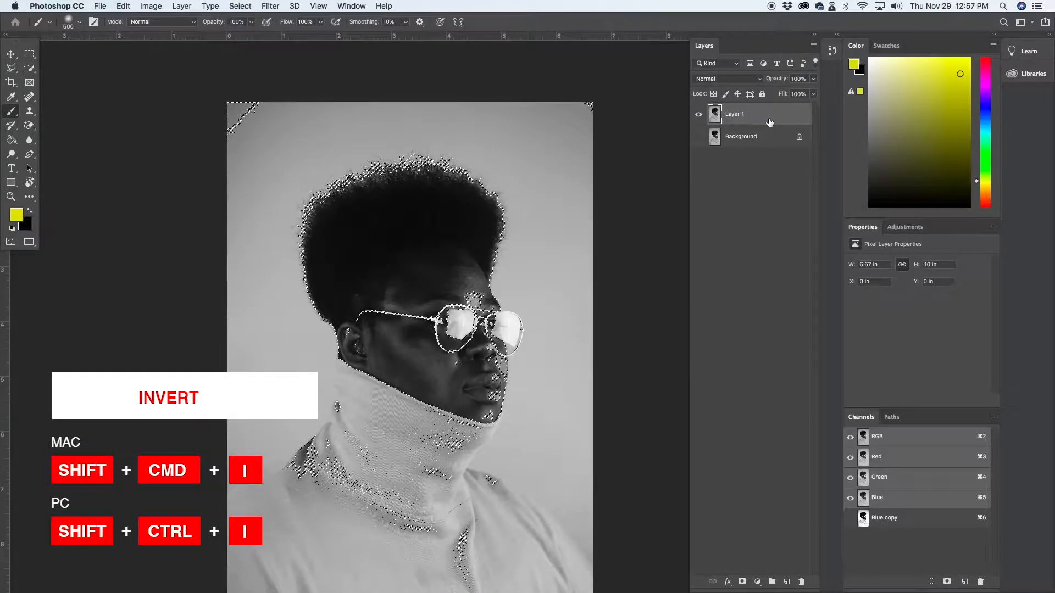
{"action": "left_click", "coordinate": [742, 583]}
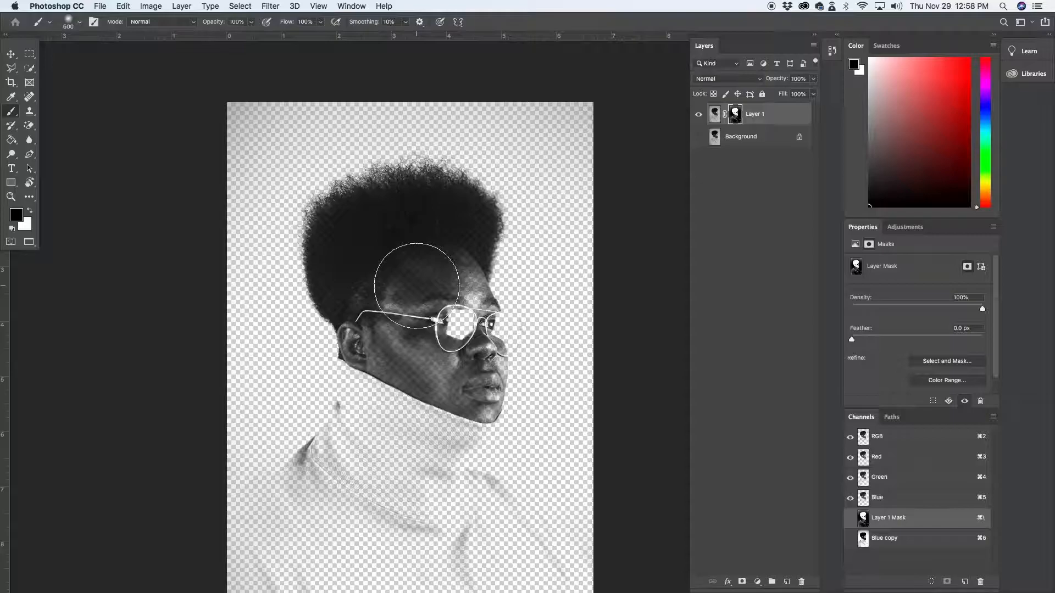
Add a new layer directly above the Background layer and fill it with the yellow foreground color
{"action": "left_click", "coordinate": [762, 139]}
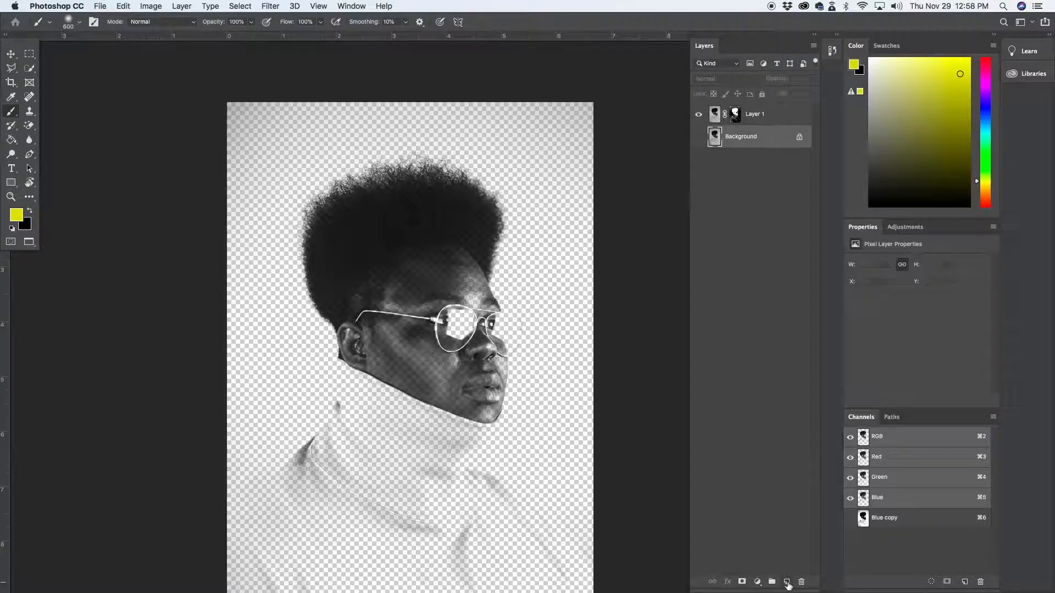
{"action": "left_click", "coordinate": [787, 582]}
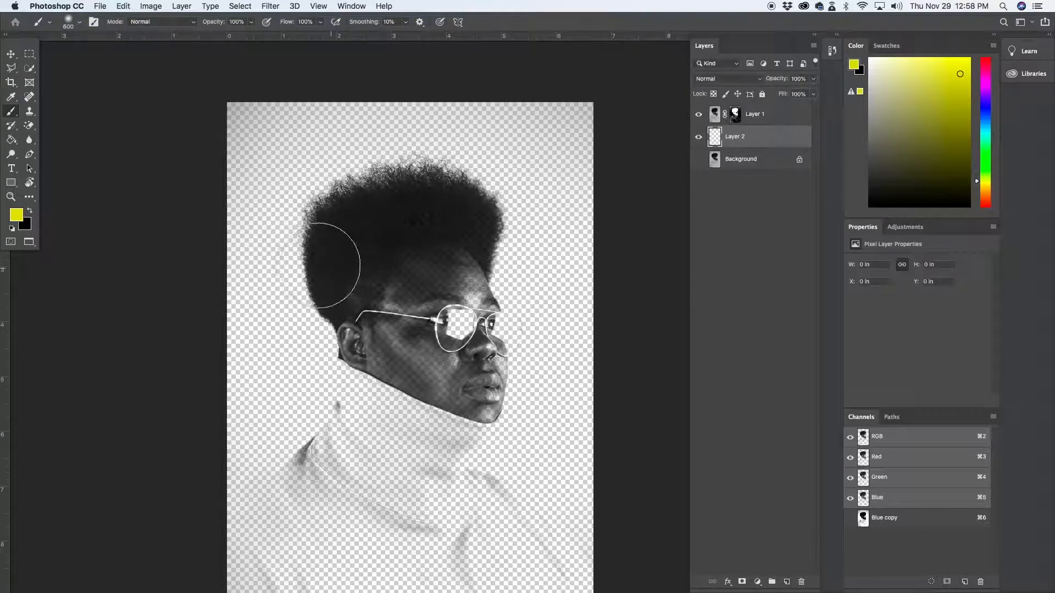
{"action": "key", "text": "g"}
{"action": "left_click", "coordinate": [289, 169]}
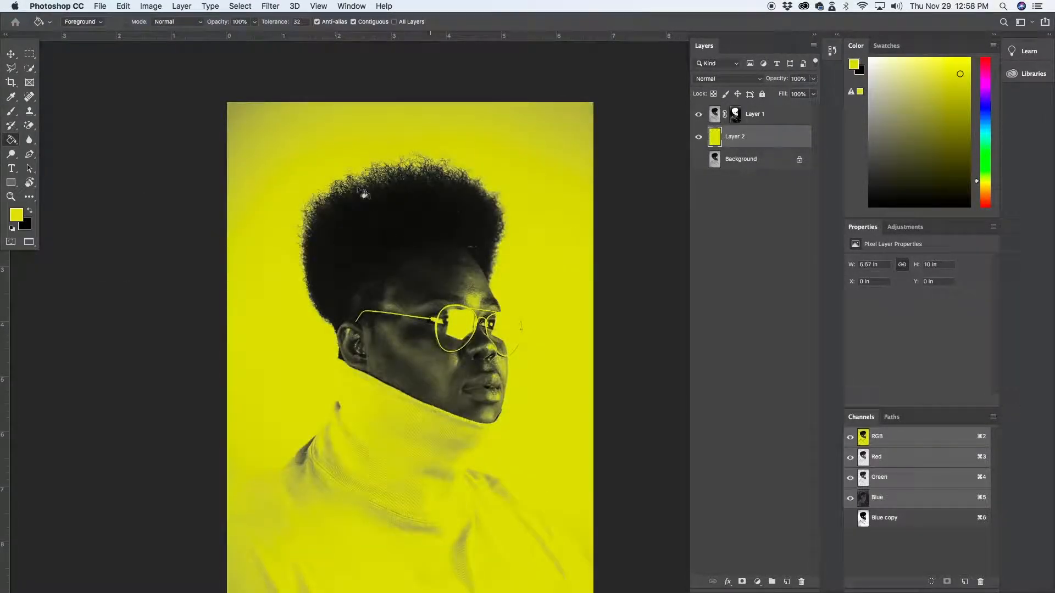
Paint white on Layer 1's mask with a 175 px brush to restore the forehead, face and glasses inside the silhouette
{"action": "left_click", "coordinate": [735, 114]}
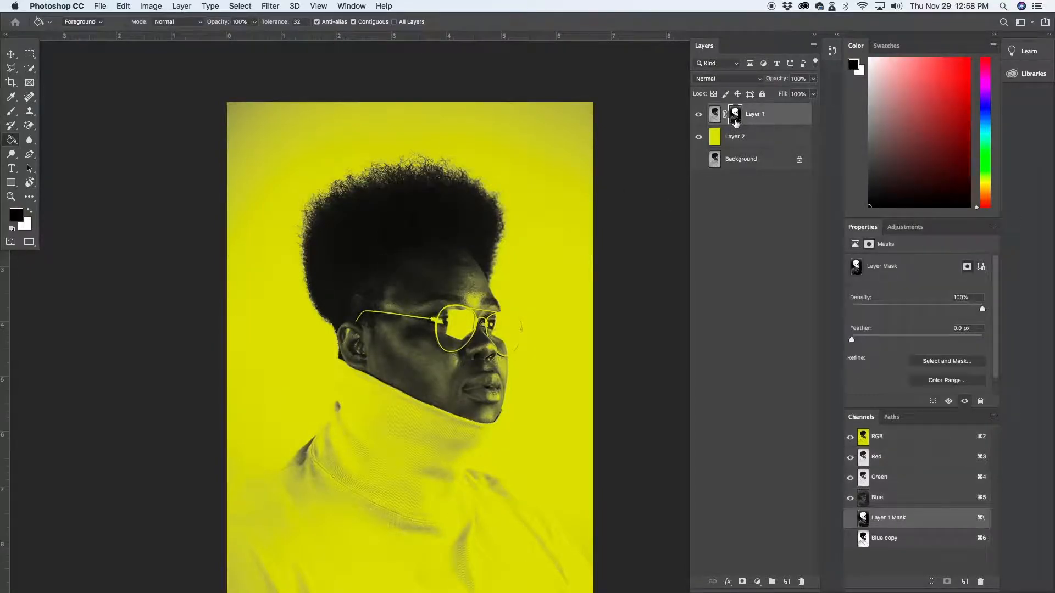
{"action": "key", "text": "b"}
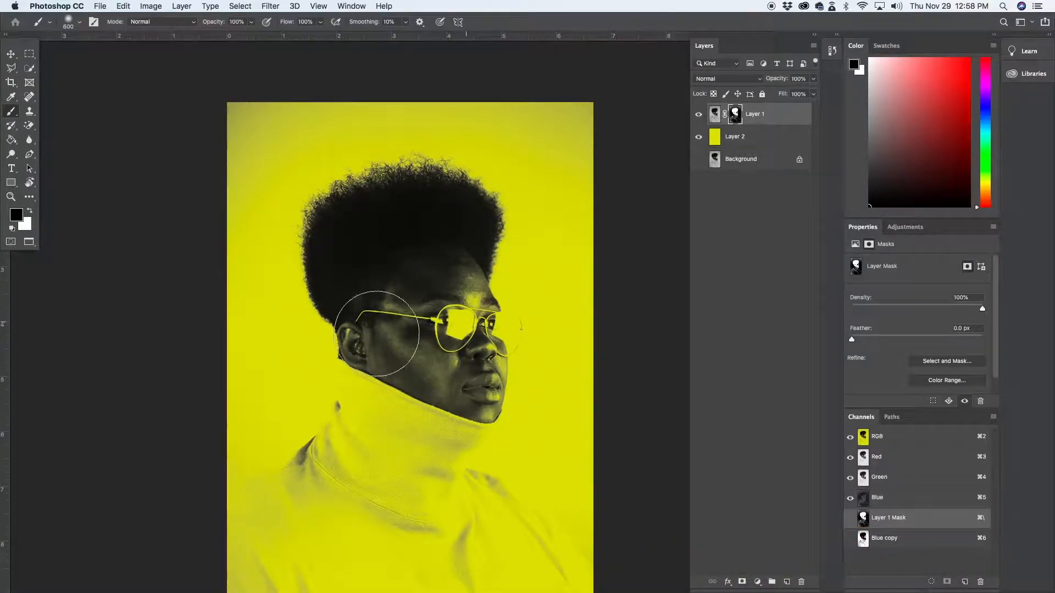
{"action": "key", "text": "x"}
{"action": "key", "text": "bracketleft"}
{"action": "key", "text": "bracketleft"}
{"action": "key", "text": "bracketleft"}
{"action": "key", "text": "bracketleft"}
{"action": "key", "text": "bracketleft"}
{"action": "key", "text": "bracketleft"}
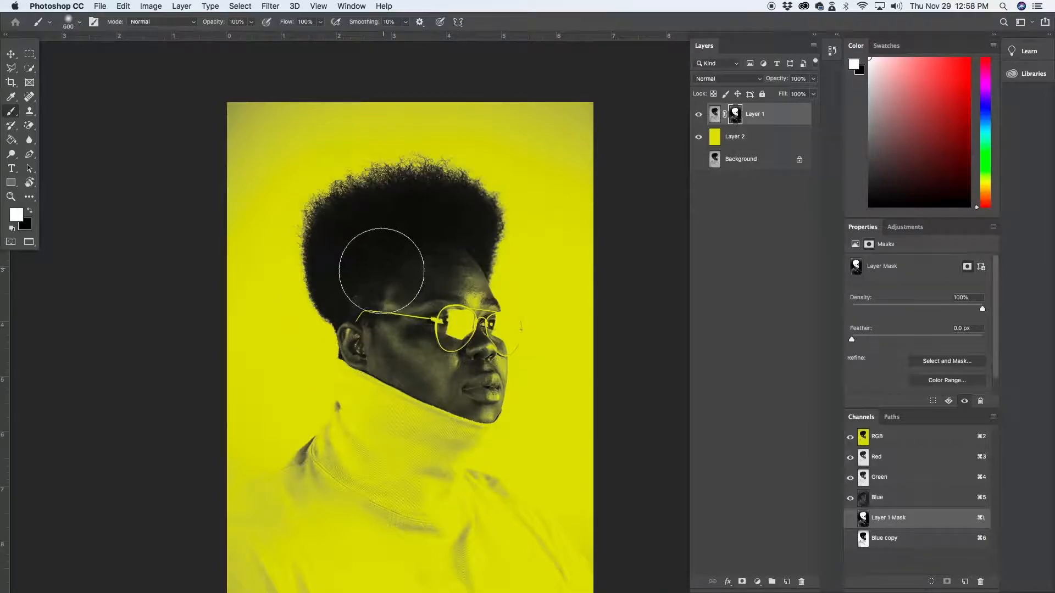
{"action": "mouse_move", "coordinate": [387, 274]}
{"action": "left_mouse_down"}
{"action": "mouse_move", "coordinate": [407, 259]}
{"action": "mouse_move", "coordinate": [399, 245]}
{"action": "mouse_move", "coordinate": [368, 242]}
{"action": "mouse_move", "coordinate": [412, 240]}
{"action": "mouse_move", "coordinate": [416, 250]}
{"action": "mouse_move", "coordinate": [408, 244]}
{"action": "mouse_move", "coordinate": [420, 227]}
{"action": "mouse_move", "coordinate": [448, 208]}
{"action": "mouse_move", "coordinate": [458, 240]}
{"action": "mouse_move", "coordinate": [438, 269]}
{"action": "mouse_move", "coordinate": [447, 329]}
{"action": "mouse_move", "coordinate": [471, 339]}
{"action": "mouse_move", "coordinate": [450, 307]}
{"action": "mouse_move", "coordinate": [477, 344]}
{"action": "mouse_move", "coordinate": [411, 315]}
{"action": "mouse_move", "coordinate": [439, 372]}
{"action": "mouse_move", "coordinate": [405, 321]}
{"action": "mouse_move", "coordinate": [342, 270]}
{"action": "mouse_move", "coordinate": [363, 304]}
{"action": "mouse_move", "coordinate": [381, 310]}
{"action": "mouse_move", "coordinate": [353, 284]}
{"action": "mouse_move", "coordinate": [349, 252]}
{"action": "mouse_move", "coordinate": [386, 216]}
{"action": "mouse_move", "coordinate": [362, 212]}
{"action": "mouse_move", "coordinate": [411, 215]}
{"action": "mouse_move", "coordinate": [388, 215]}
{"action": "mouse_move", "coordinate": [391, 248]}
{"action": "mouse_move", "coordinate": [365, 301]}
{"action": "mouse_move", "coordinate": [401, 219]}
{"action": "mouse_move", "coordinate": [396, 198]}
{"action": "mouse_move", "coordinate": [441, 194]}
{"action": "mouse_move", "coordinate": [456, 204]}
{"action": "mouse_move", "coordinate": [457, 242]}
{"action": "left_mouse_up"}
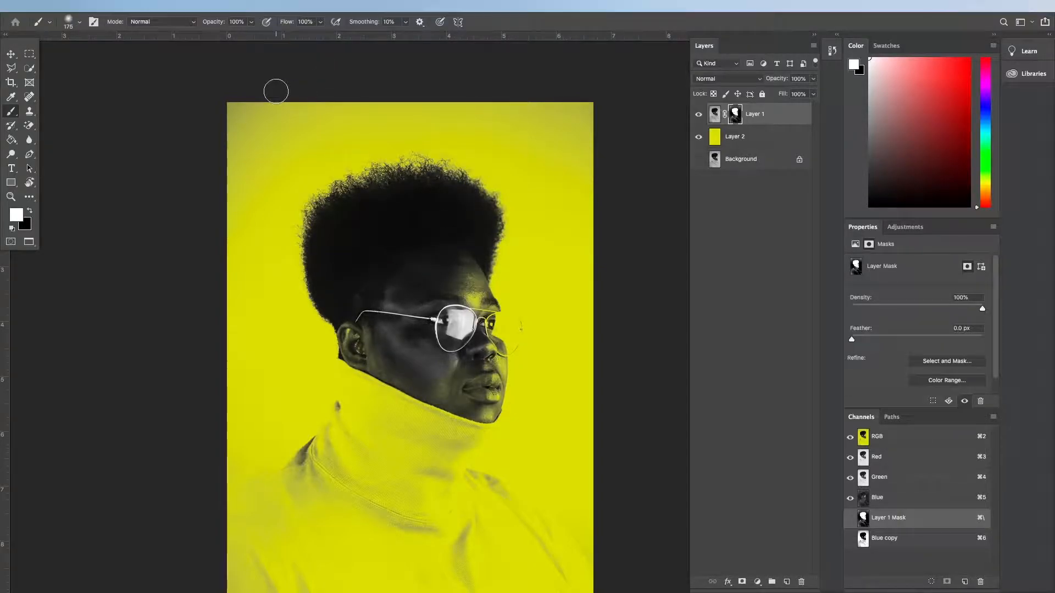
Switch to the open portrait with curly hair on a pink background, show it full screen and reposition it in view
{"action": "key", "text": "f"}
{"action": "key", "text": "f"}
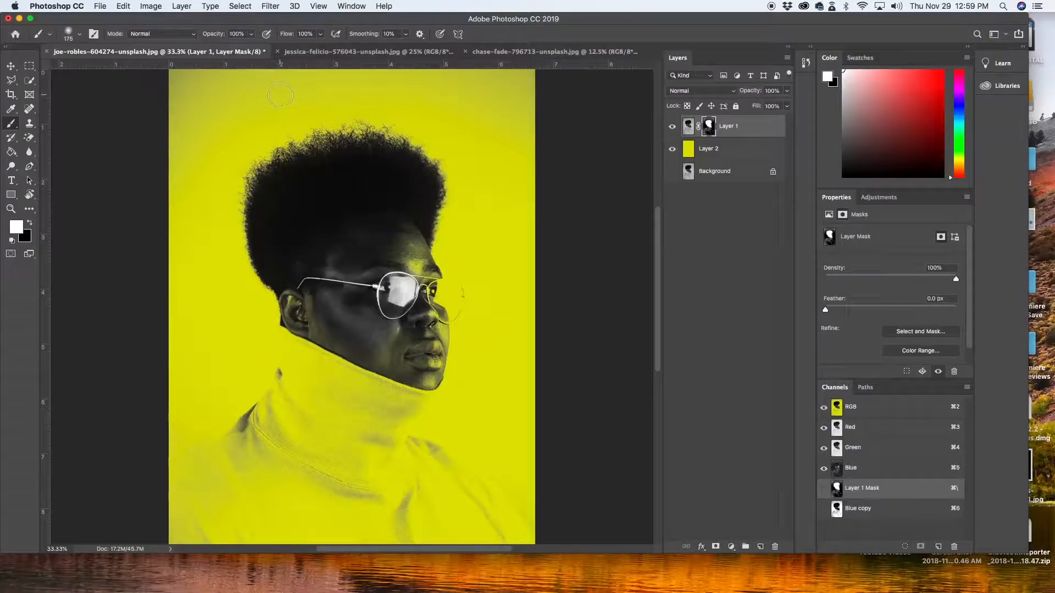
{"action": "left_click", "coordinate": [354, 51]}
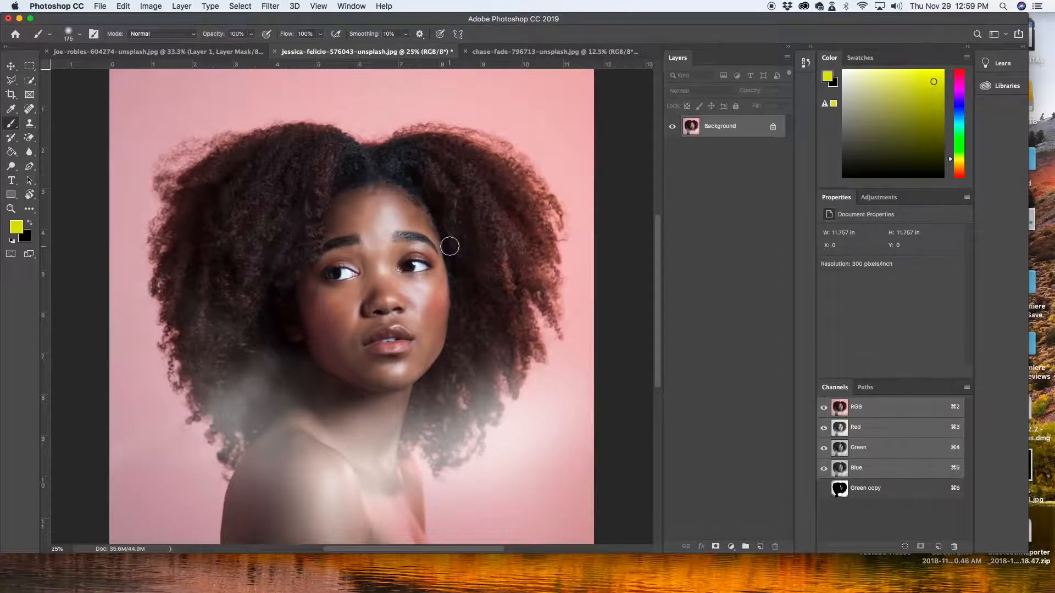
{"action": "key", "text": "f"}
{"action": "left_click_drag", "start_coordinate": [478, 239], "coordinate": [344, 223]}
Duplicate the Background layer of the pink portrait and hide the original
{"action": "left_click", "coordinate": [795, 115]}
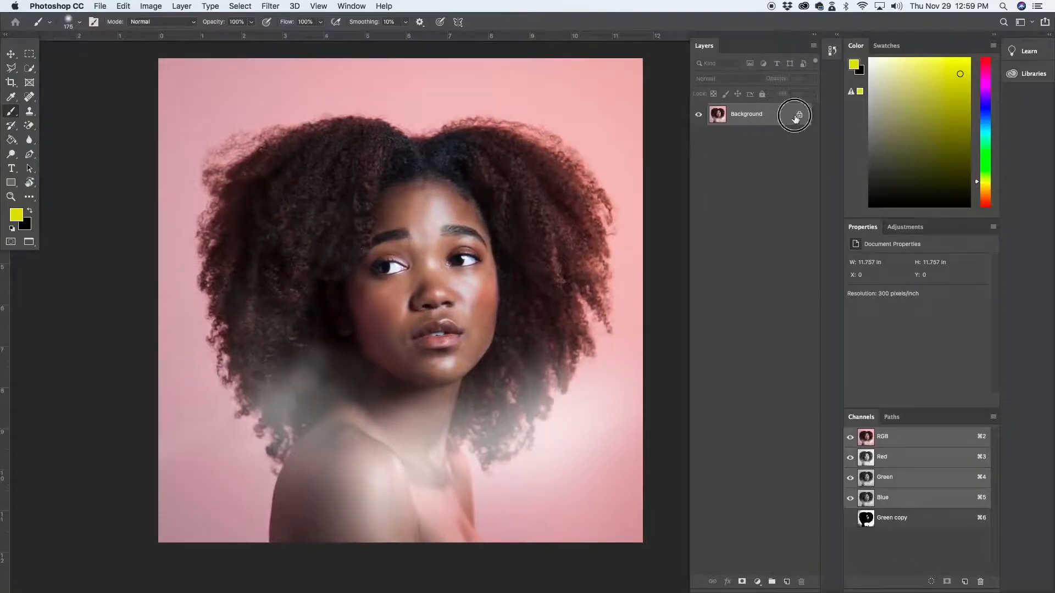
{"action": "key", "text": "super+j"}
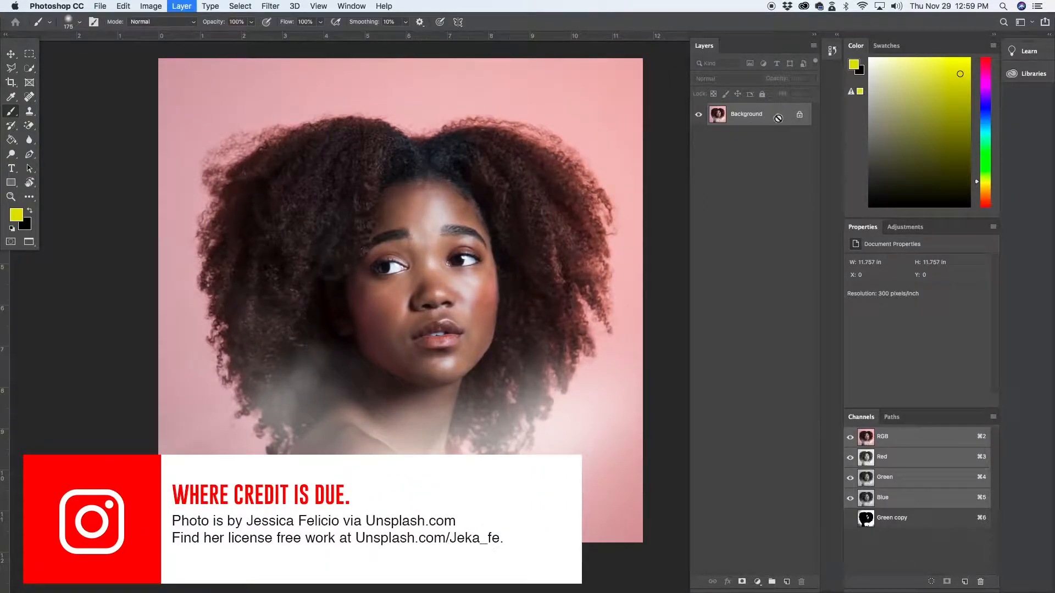
{"action": "left_click", "coordinate": [698, 138]}
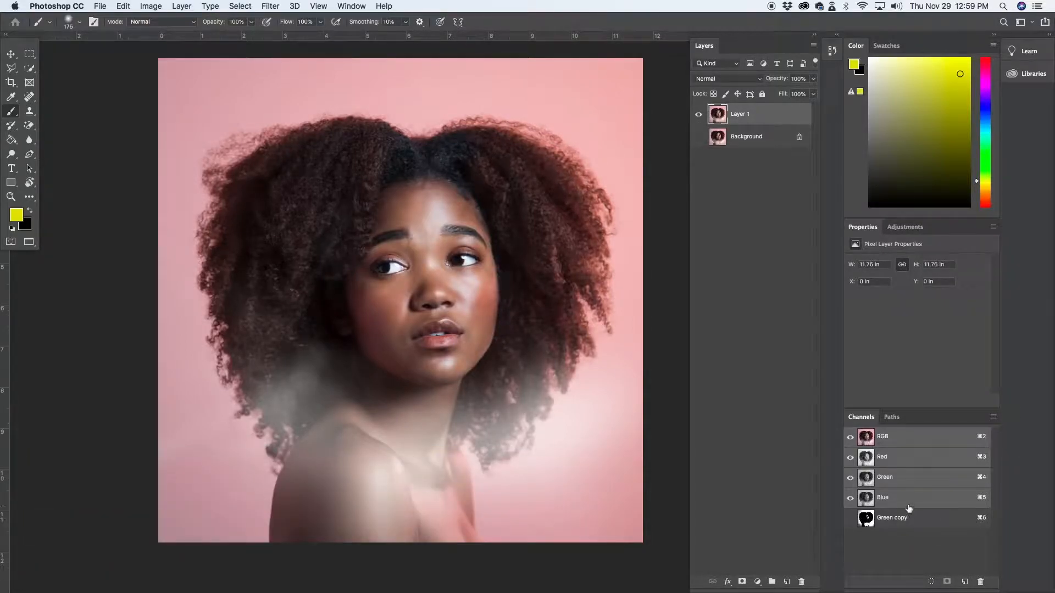
Delete the existing Green copy channel
{"action": "left_click", "coordinate": [907, 501]}
{"action": "left_click", "coordinate": [930, 519]}
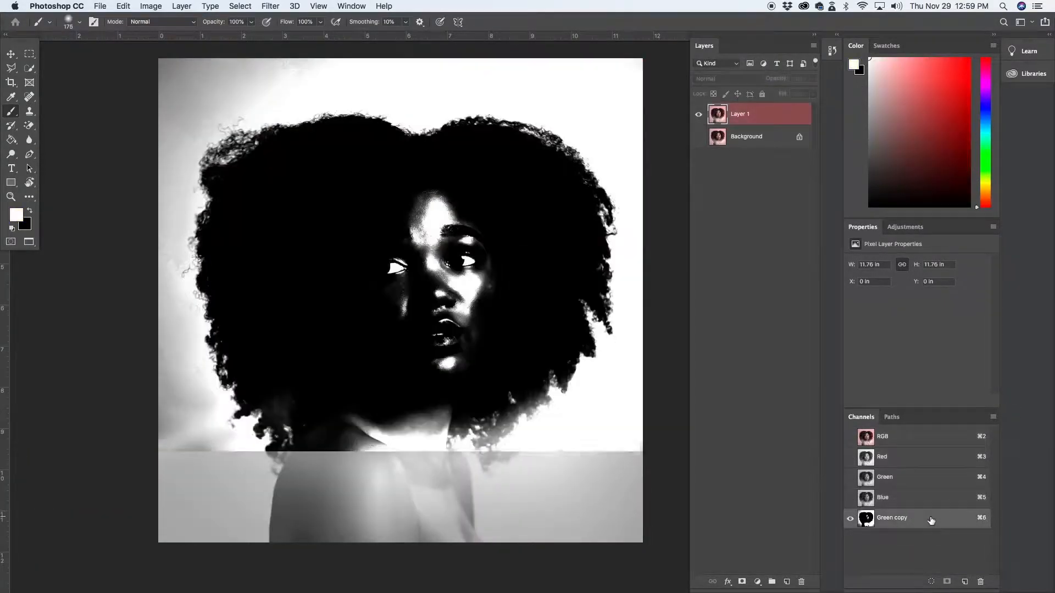
{"action": "left_click", "coordinate": [982, 583]}
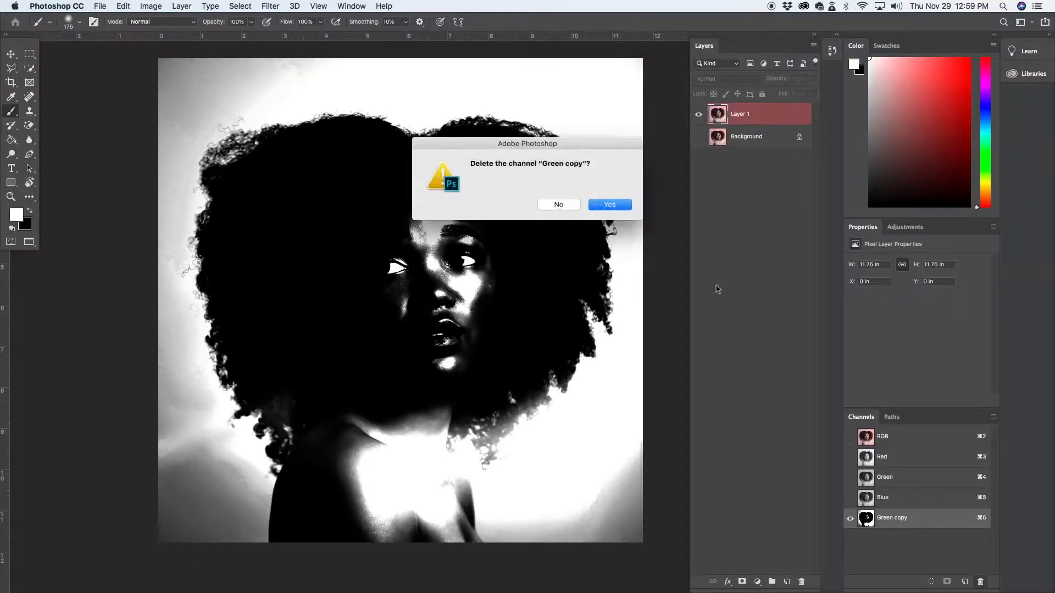
{"action": "left_click", "coordinate": [626, 208]}
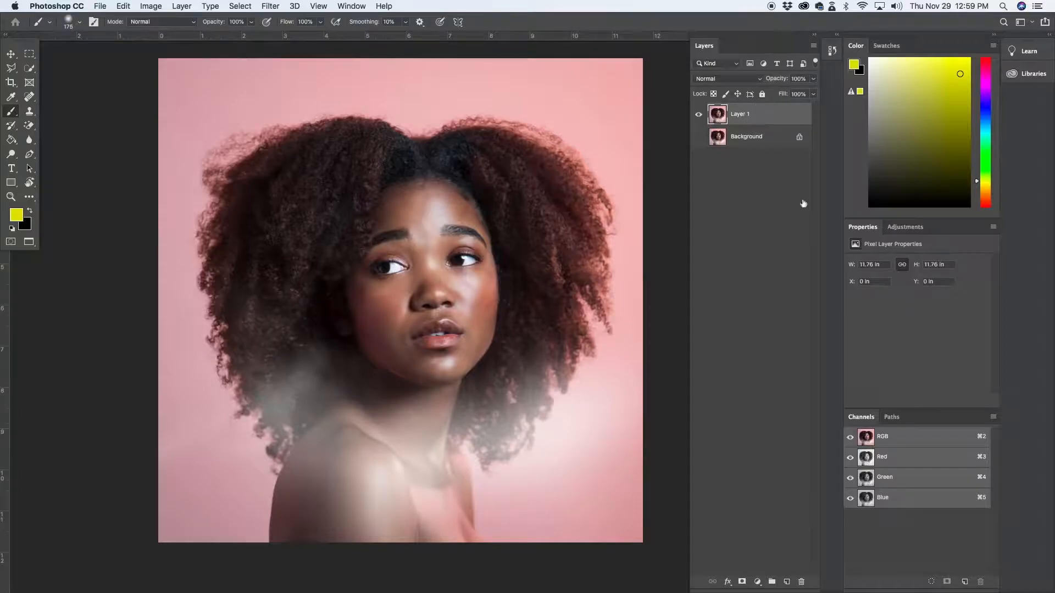
Compare the contrast of the Red, Green and Blue channels and duplicate the Blue channel
{"action": "left_click", "coordinate": [907, 502]}
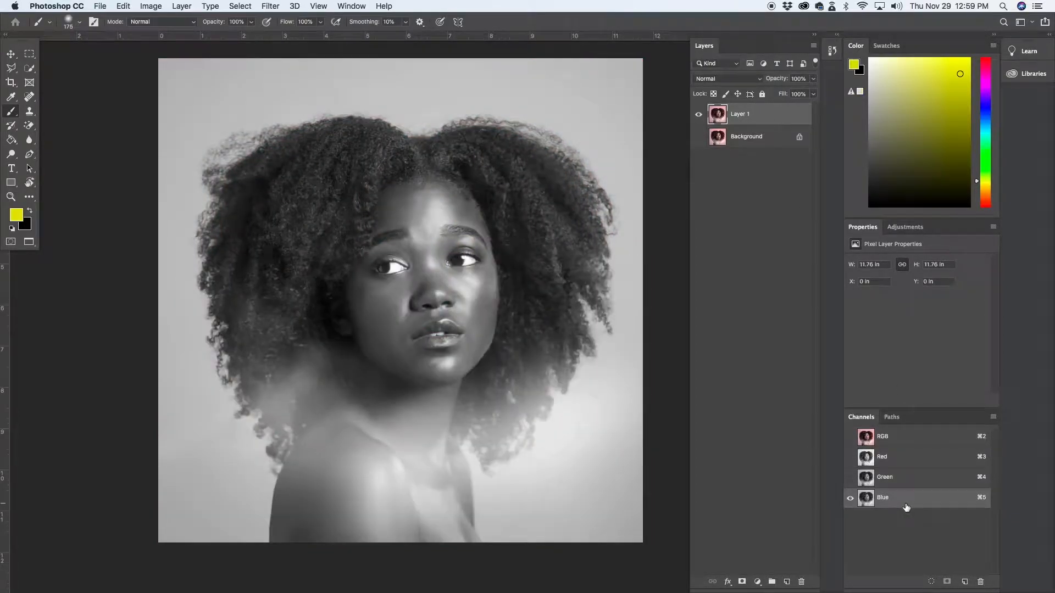
{"action": "left_click", "coordinate": [916, 477]}
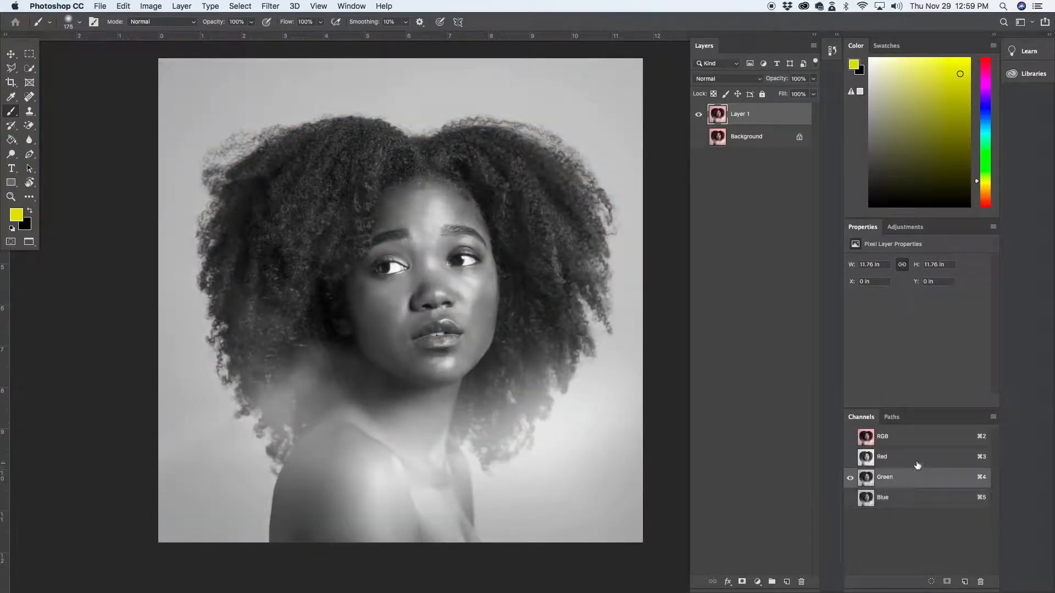
{"action": "left_click", "coordinate": [917, 460]}
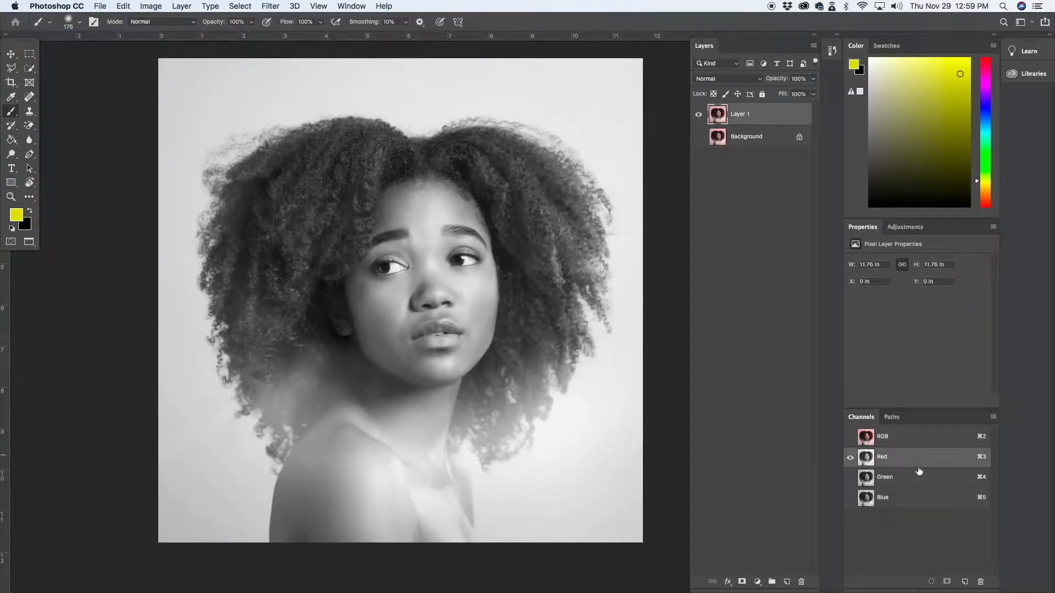
{"action": "left_click", "coordinate": [919, 500]}
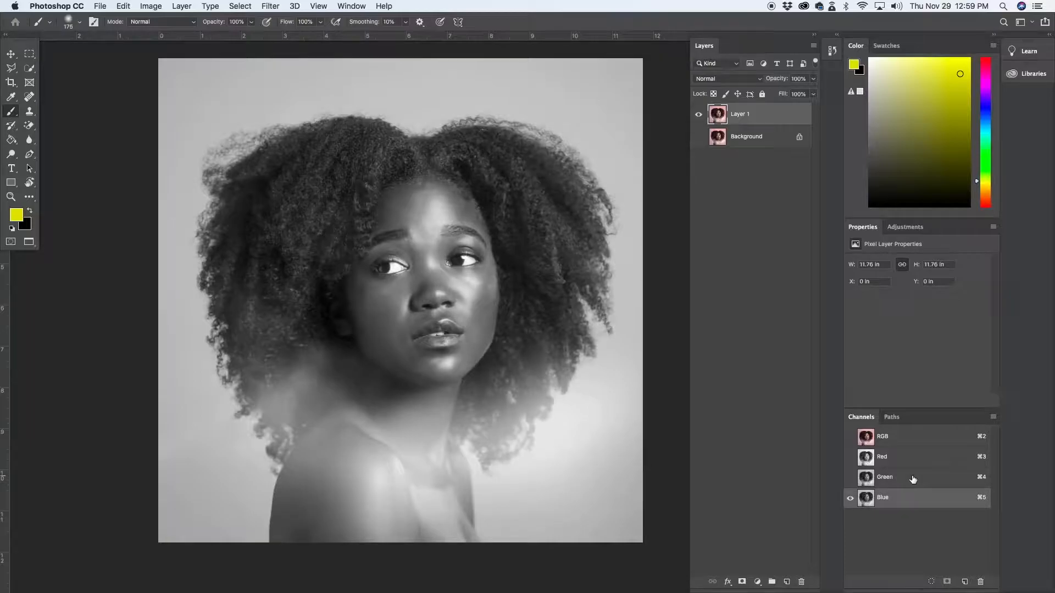
{"action": "left_click", "coordinate": [913, 478]}
{"action": "left_click", "coordinate": [913, 500]}
{"action": "left_click_drag", "start_coordinate": [933, 500], "coordinate": [965, 584]}
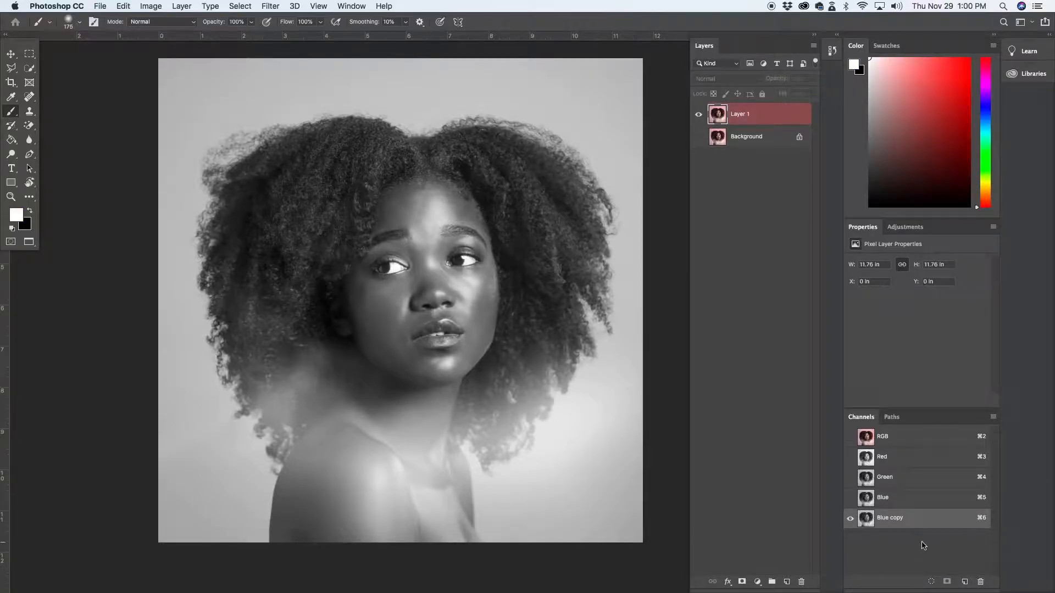
Apply Levels to the Blue copy channel with midtone input 0.26 and white input 157, and return to the Brush tool
{"action": "key", "text": "super+l"}
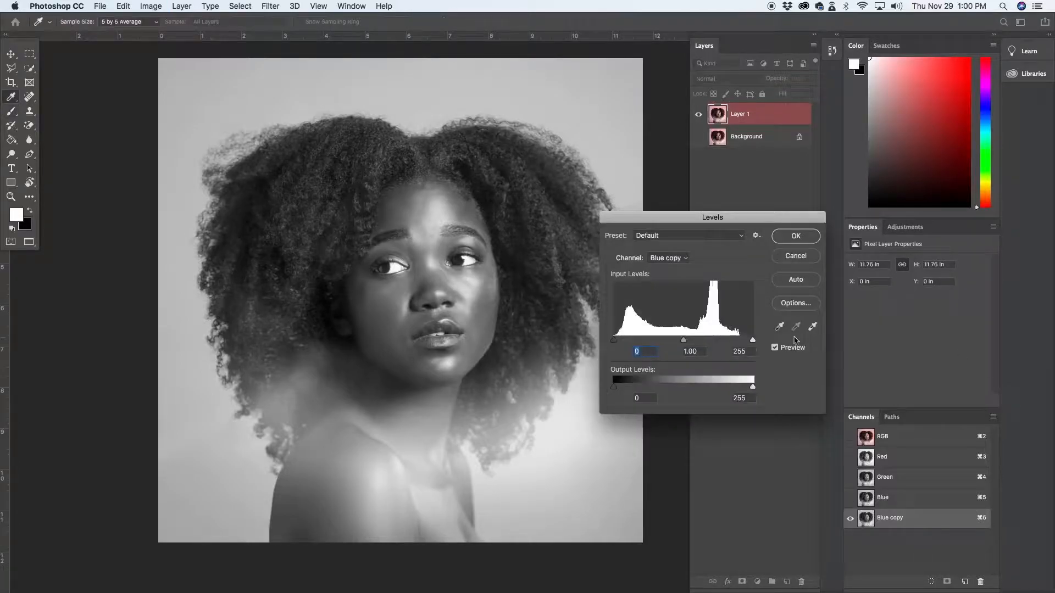
{"action": "left_click_drag", "start_coordinate": [753, 341], "coordinate": [691, 342]}
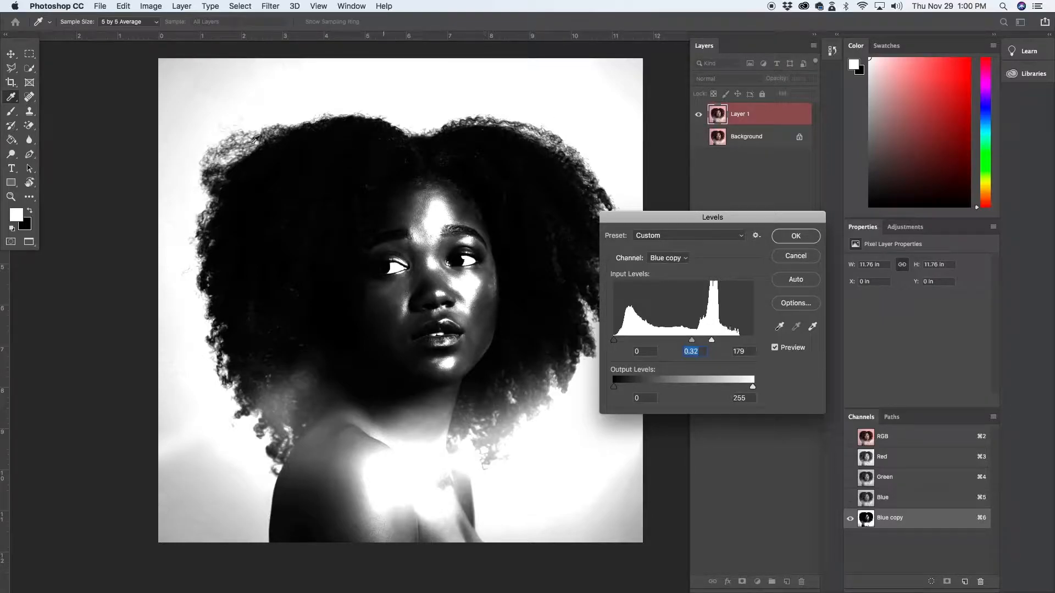
{"action": "left_click_drag", "start_coordinate": [712, 340], "coordinate": [686, 342]}
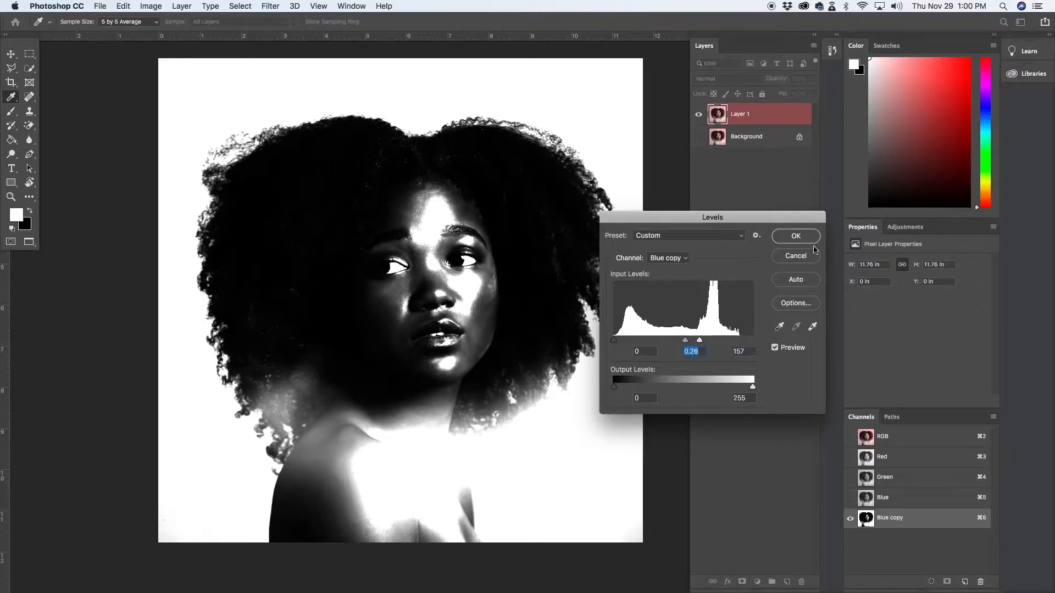
{"action": "key", "text": "Return"}
{"action": "key", "text": "b"}
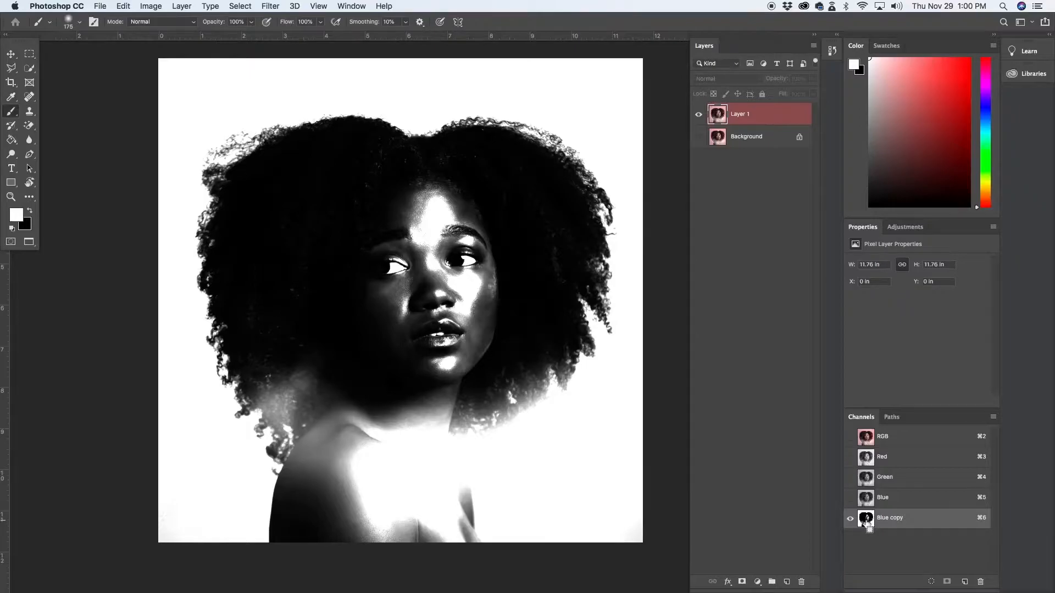
Load the Blue copy channel as a selection and mask Layer 1 with its inverse so the pink backdrop is hidden
{"action": "left_click", "coordinate": [866, 519], "text": "super"}
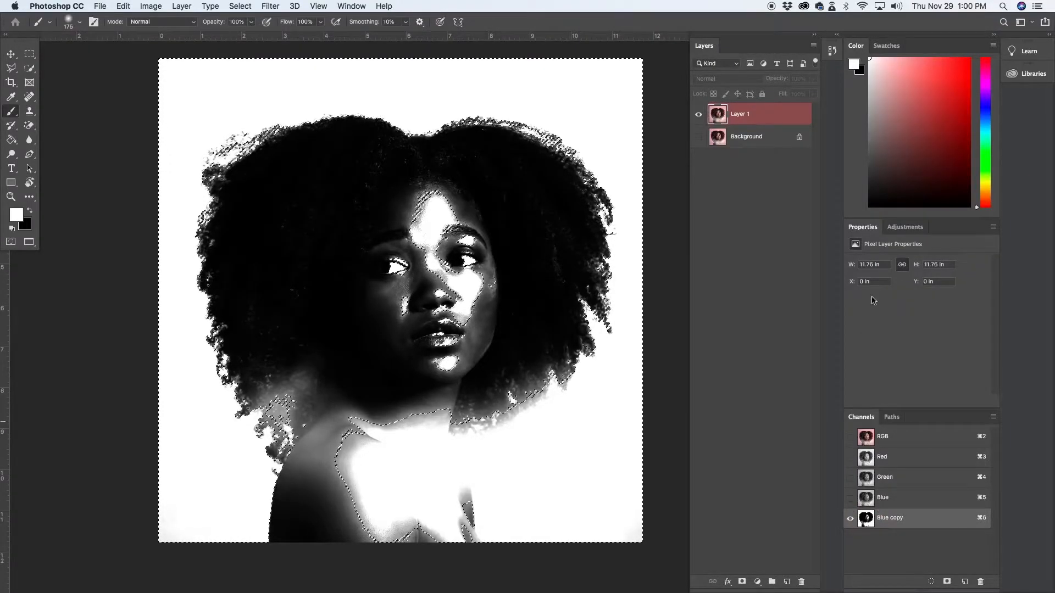
{"action": "left_click", "coordinate": [786, 114]}
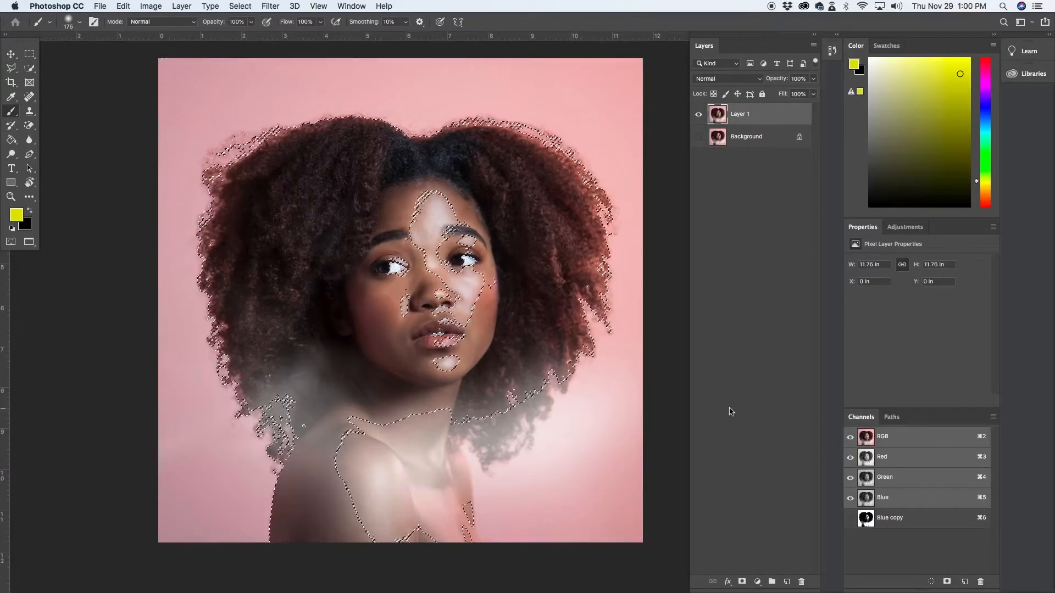
{"action": "left_click", "coordinate": [743, 582]}
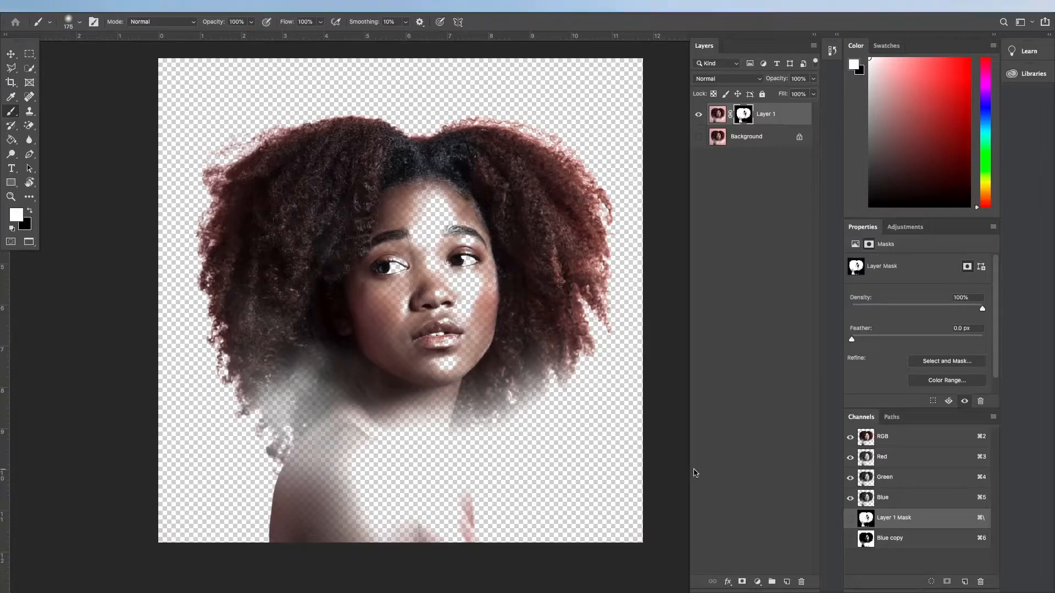
Return to the standard screen mode and activate the Quick Selection tool
{"action": "key", "text": "f"}
{"action": "key", "text": "f"}
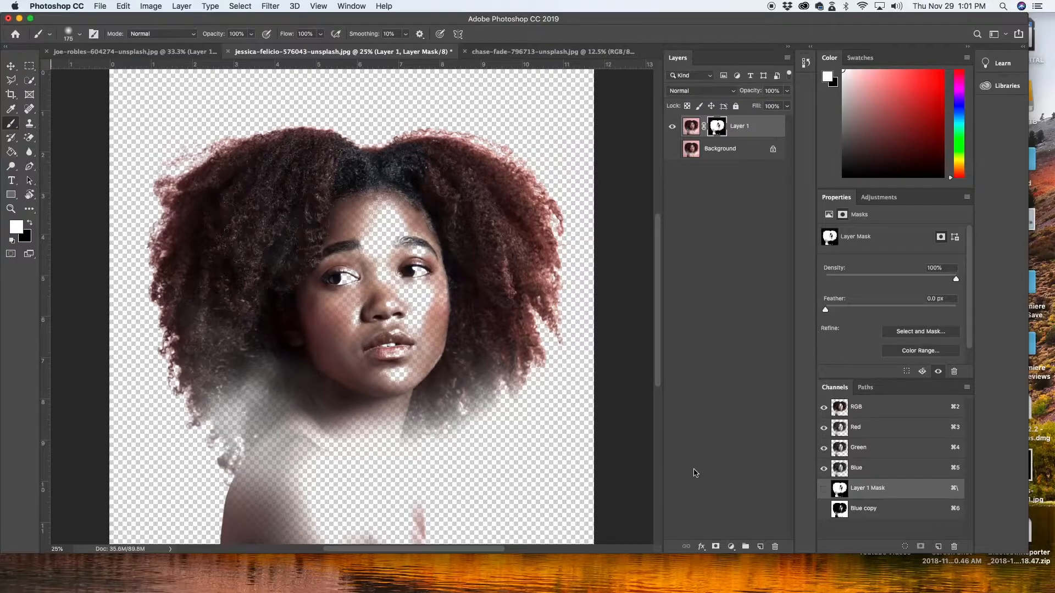
{"action": "key", "text": "w"}
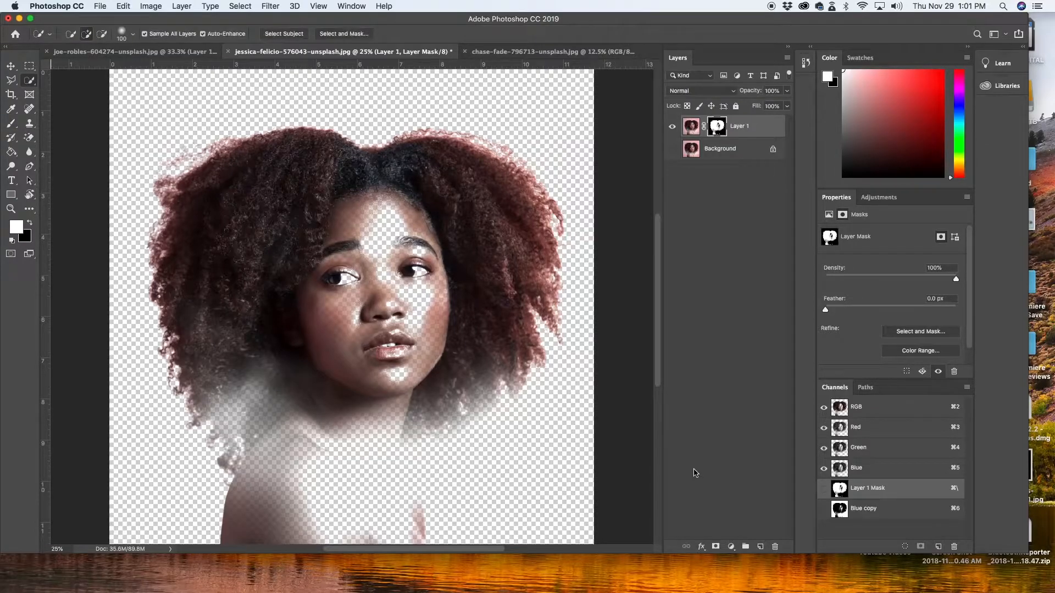